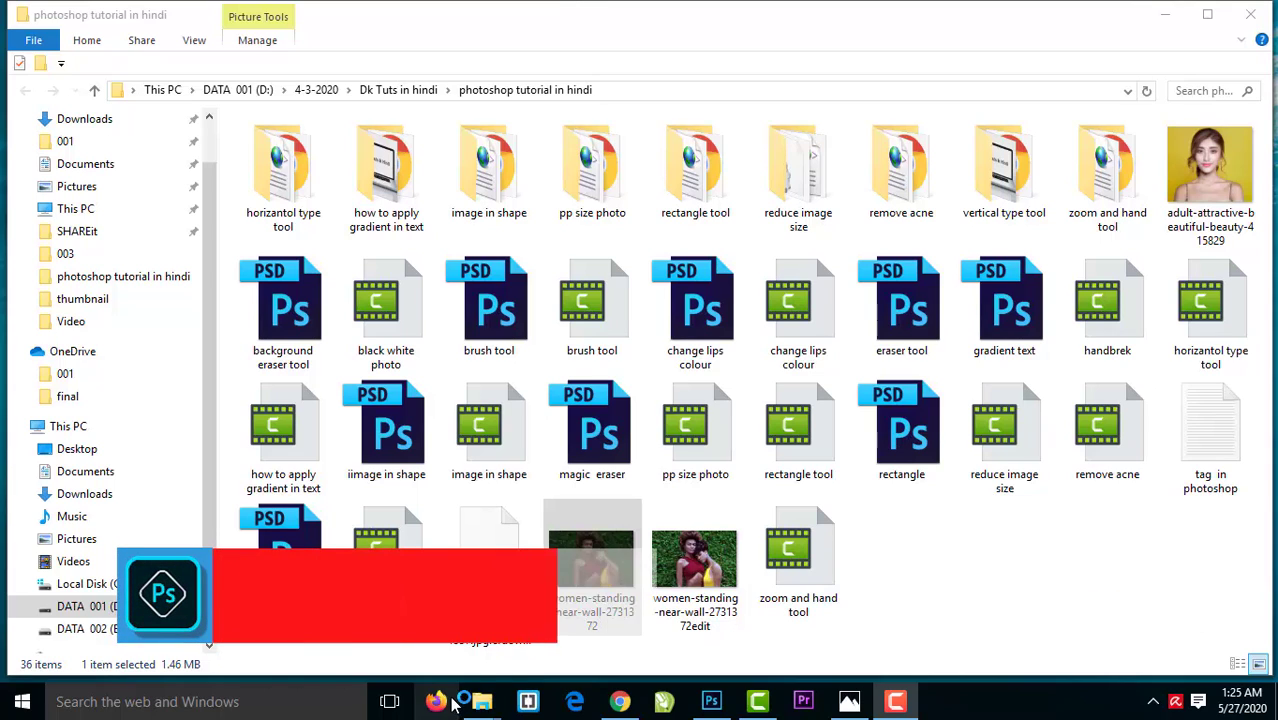
View the dark photo in Photos and flip between it and the brighter edited copy, ending on the edit
{"action": "key", "text": "Return"}
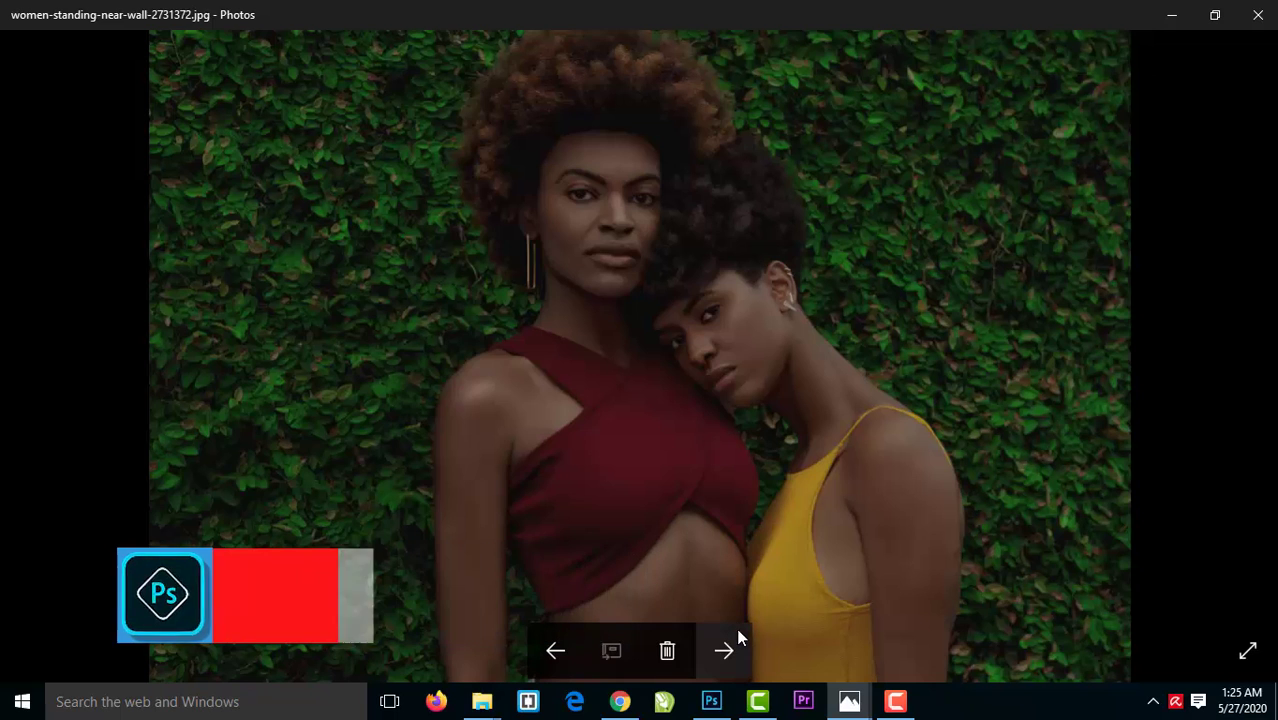
{"action": "left_click", "coordinate": [730, 648]}
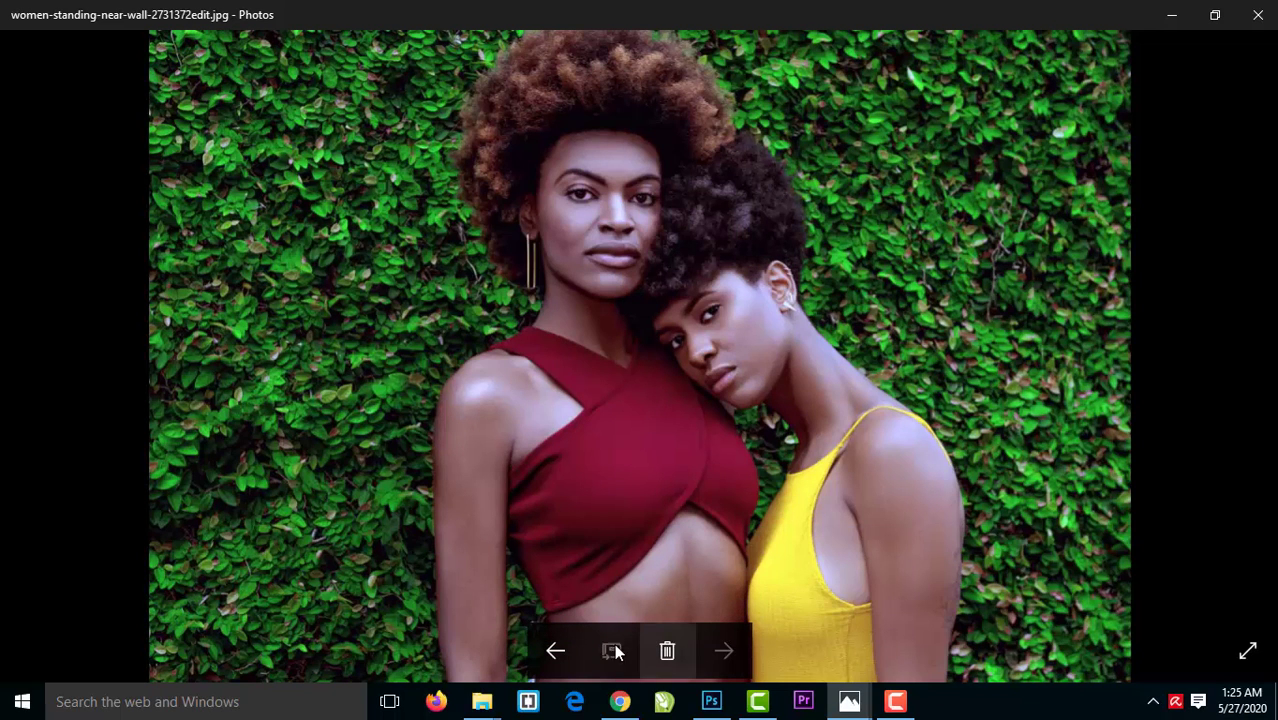
{"action": "left_click", "coordinate": [556, 652]}
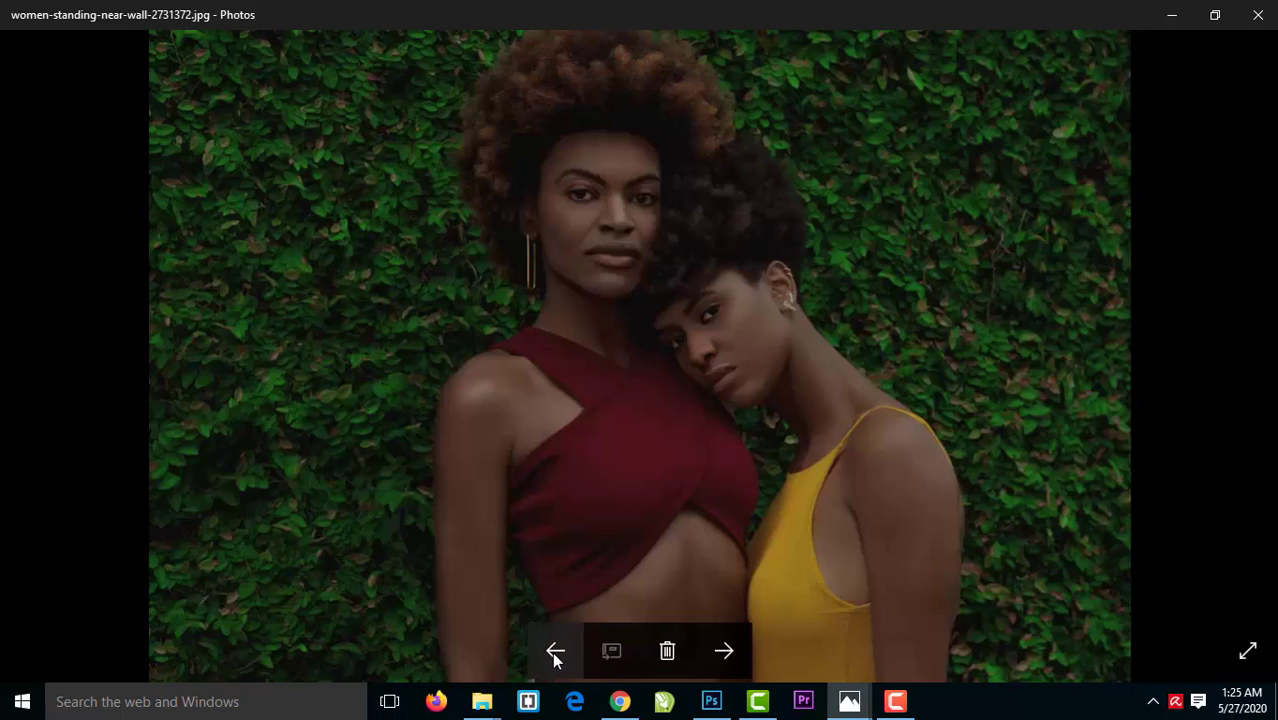
{"action": "left_click", "coordinate": [727, 652]}
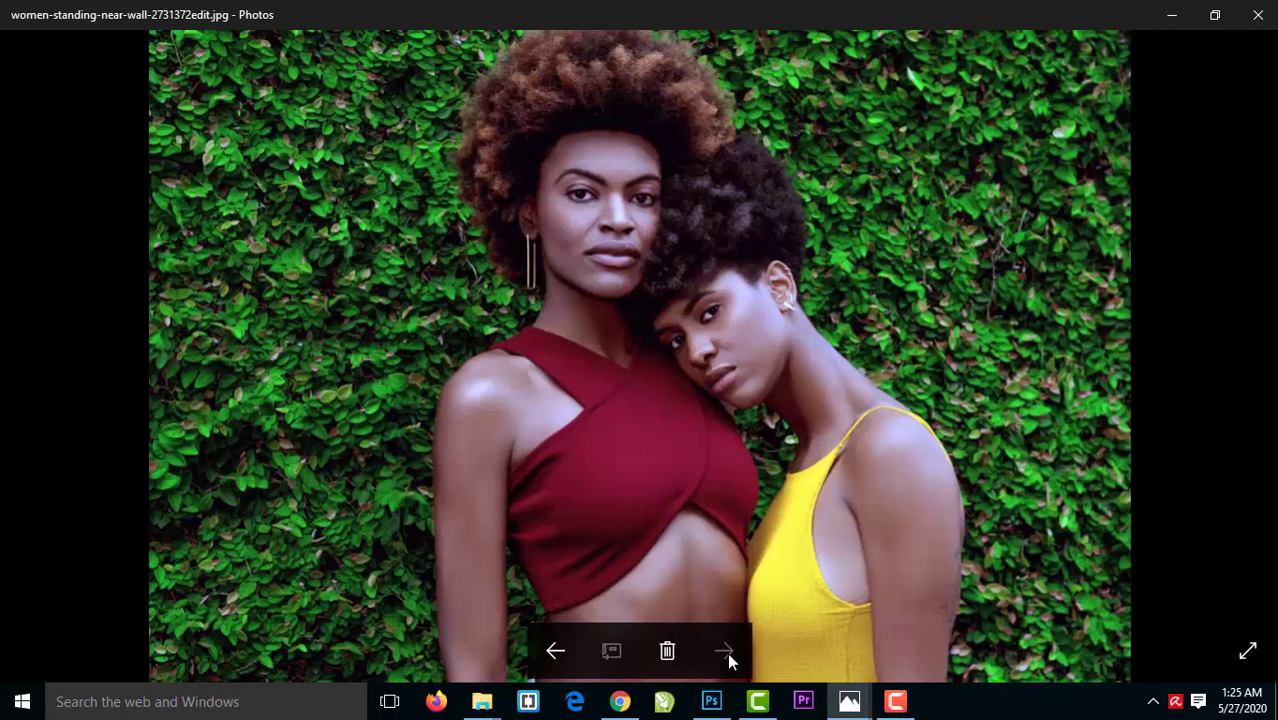
{"action": "left_click", "coordinate": [556, 658]}
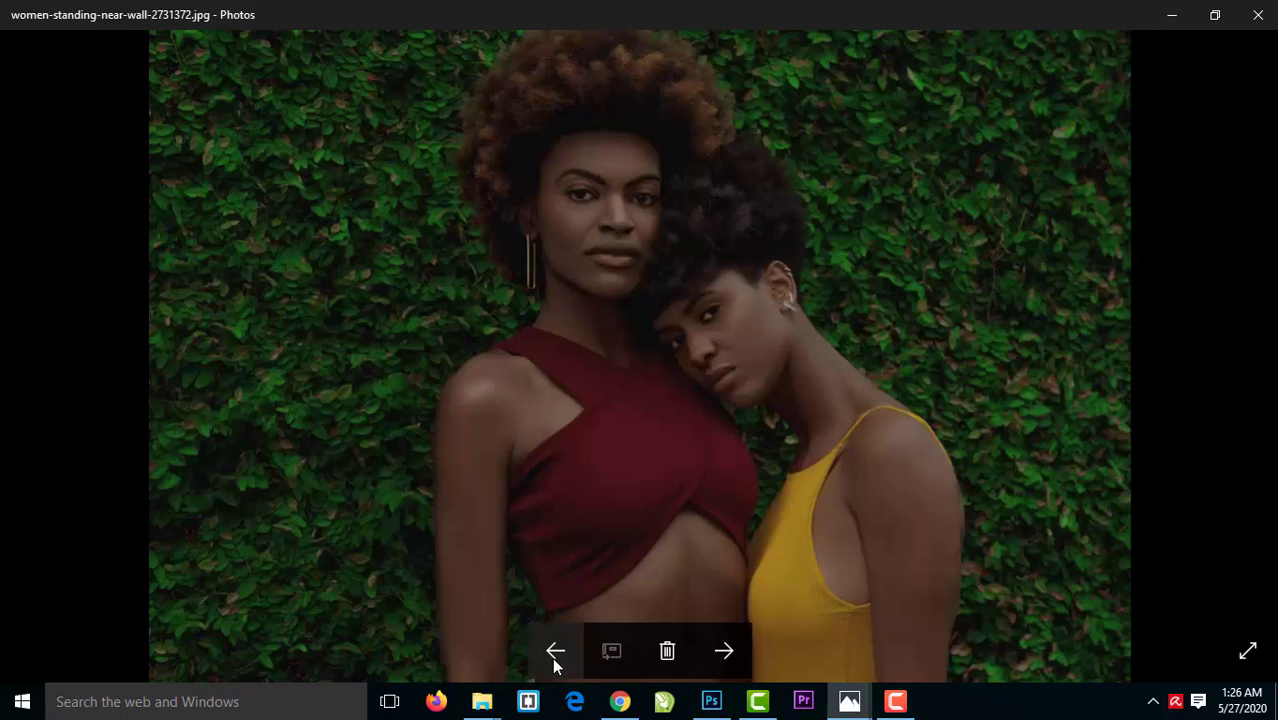
{"action": "left_click", "coordinate": [727, 652]}
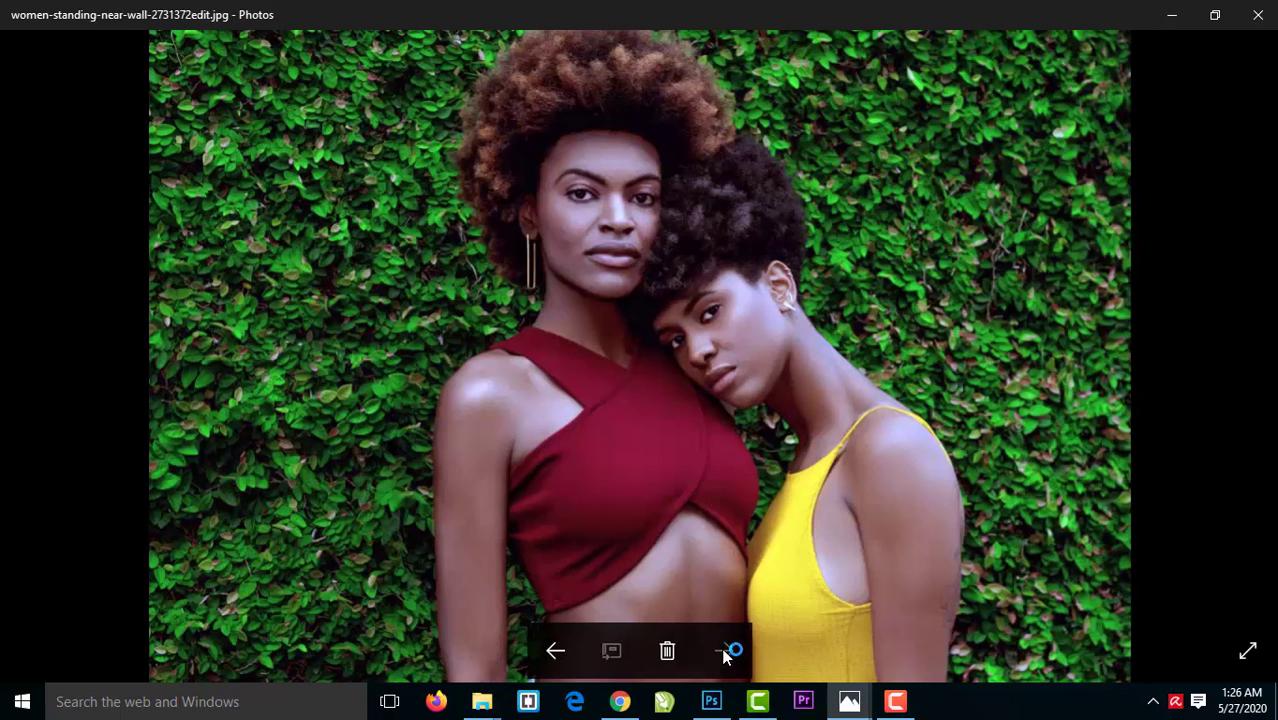
{"action": "left_click", "coordinate": [558, 654]}
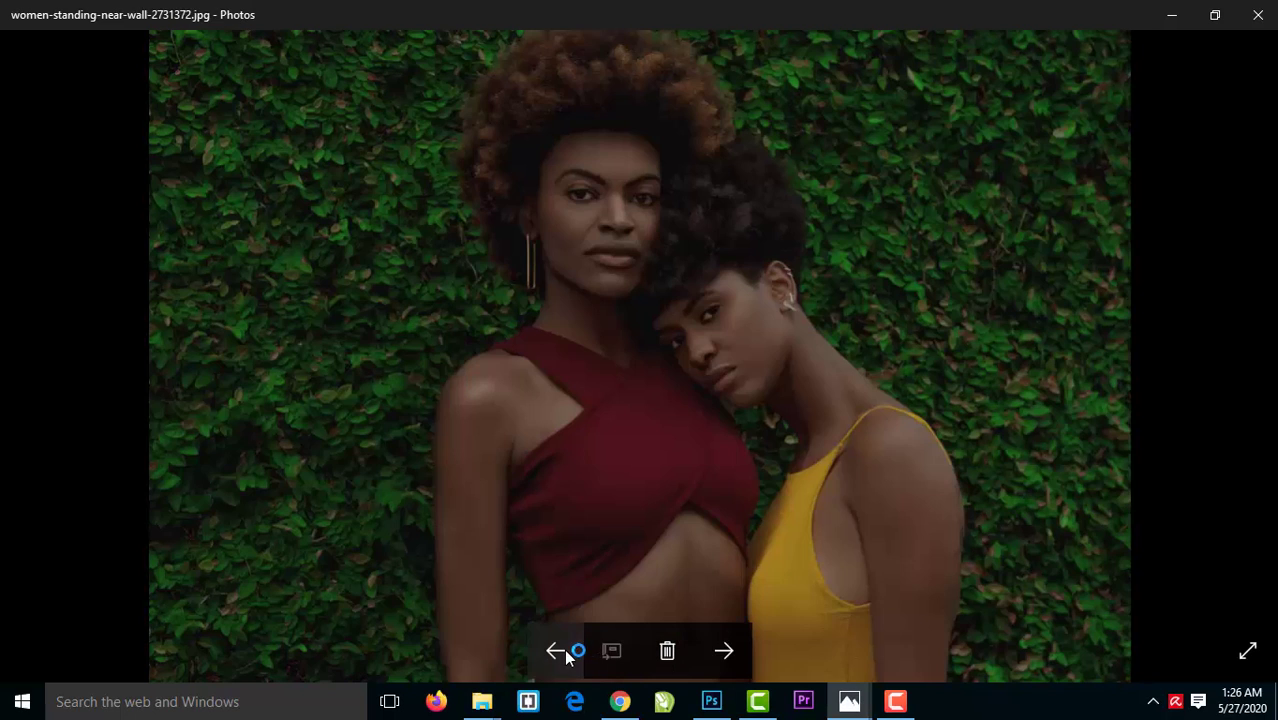
{"action": "left_click", "coordinate": [718, 658]}
{"action": "mouse_move", "coordinate": [711, 701]}
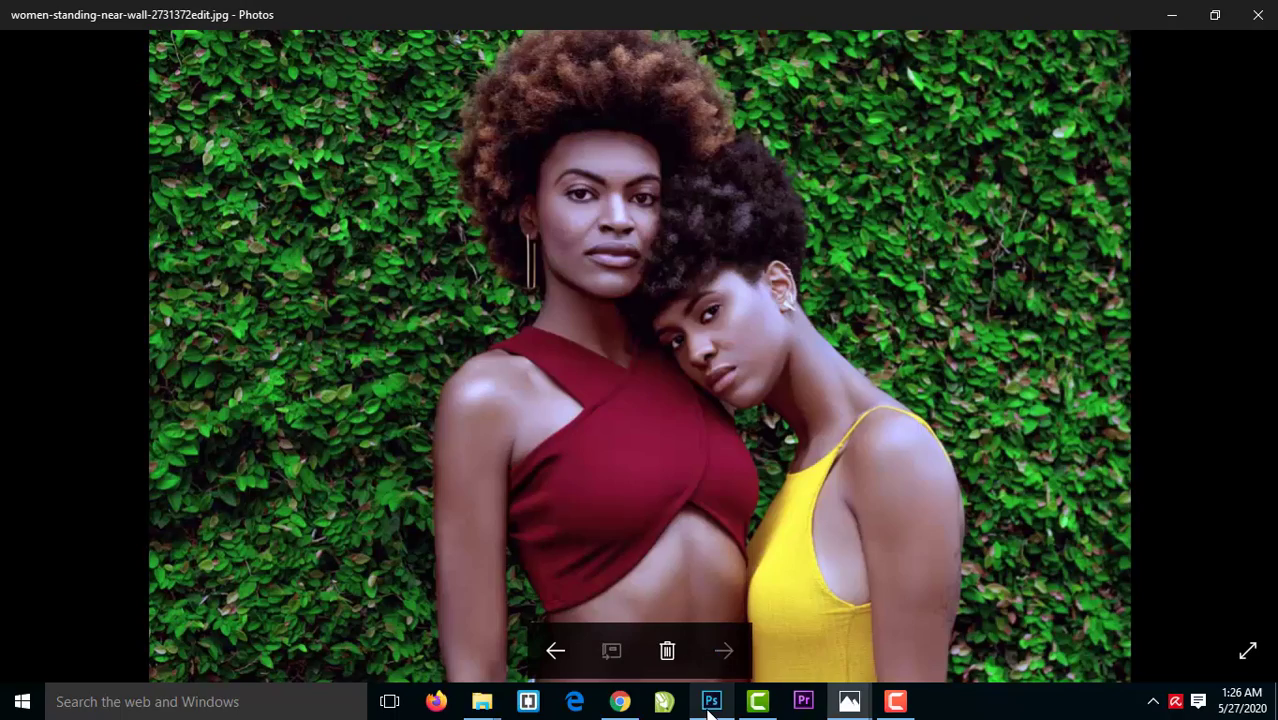
{"action": "left_click", "coordinate": [710, 705]}
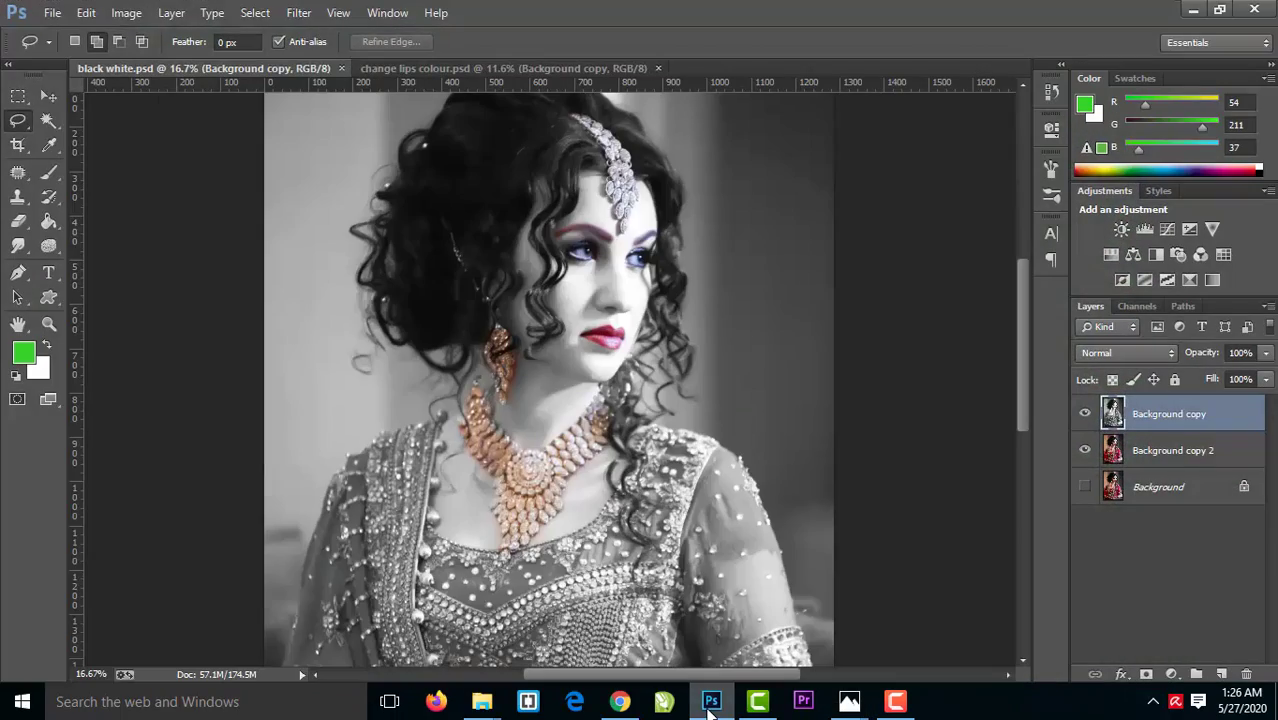
{"action": "left_click", "coordinate": [708, 702]}
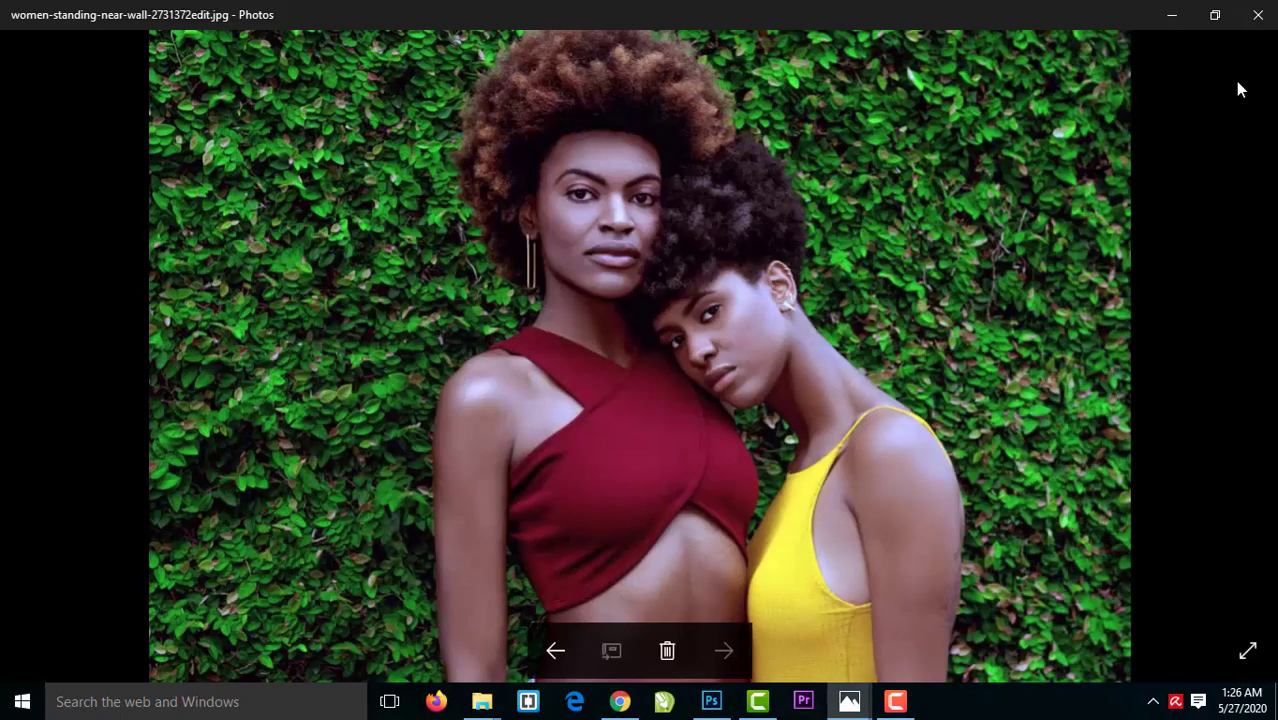
Close Photos and drag women-standing-near-wall-2731372.jpg into Photoshop as a new document
{"action": "left_click", "coordinate": [1258, 16]}
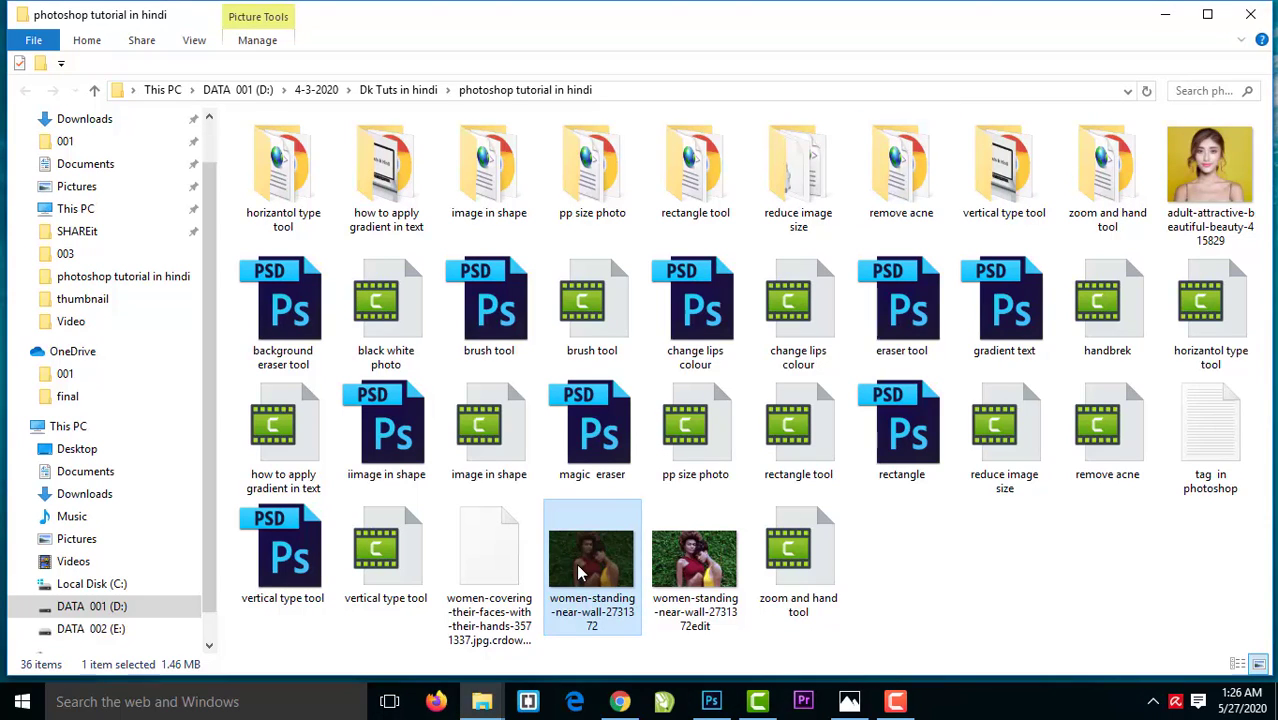
{"action": "left_click_drag", "start_coordinate": [579, 567], "coordinate": [722, 706]}
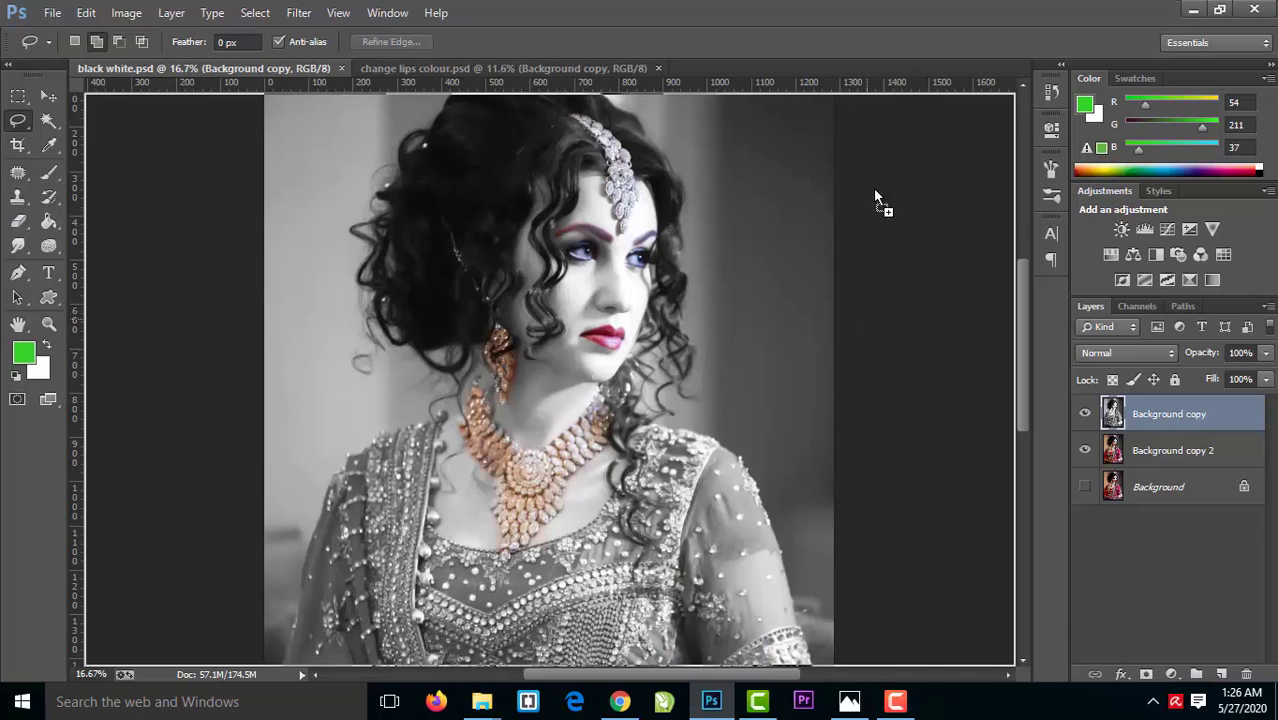
{"action": "left_click_drag", "start_coordinate": [722, 706], "coordinate": [780, 65]}
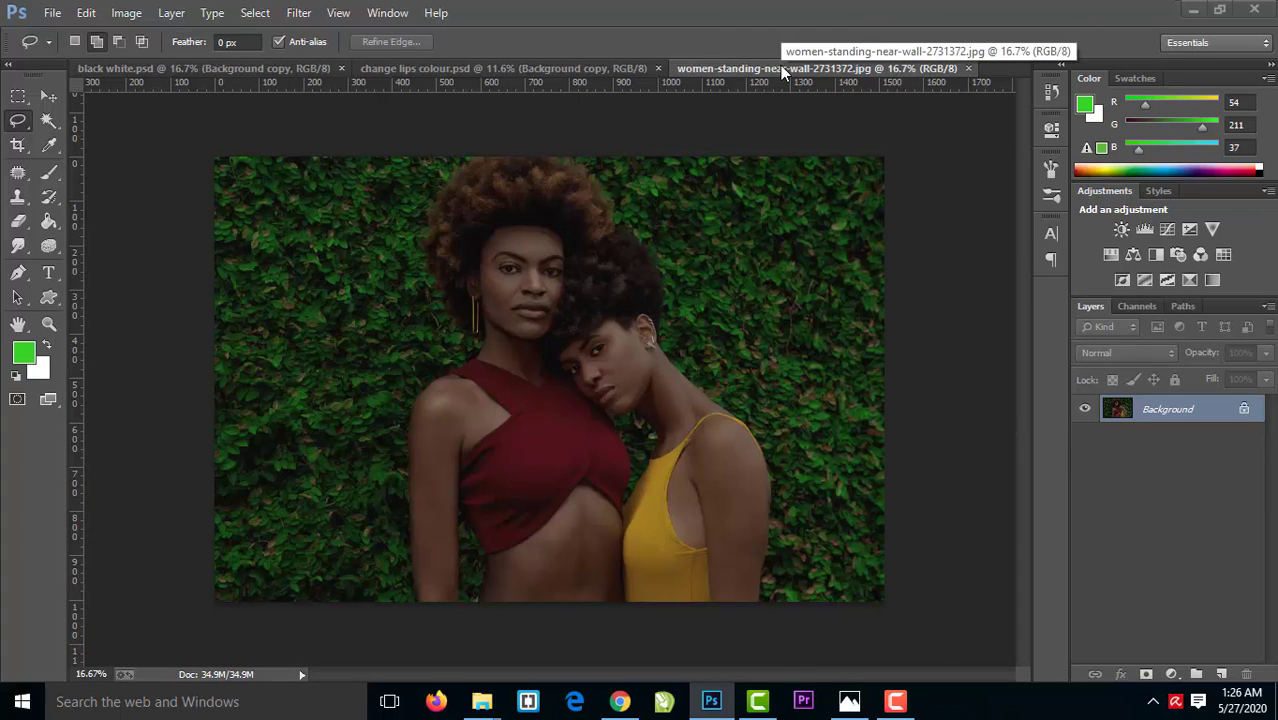
Duplicate the Background layer to create a Background copy layer
{"action": "right_click", "coordinate": [1167, 411]}
{"action": "left_click", "coordinate": [1145, 454]}
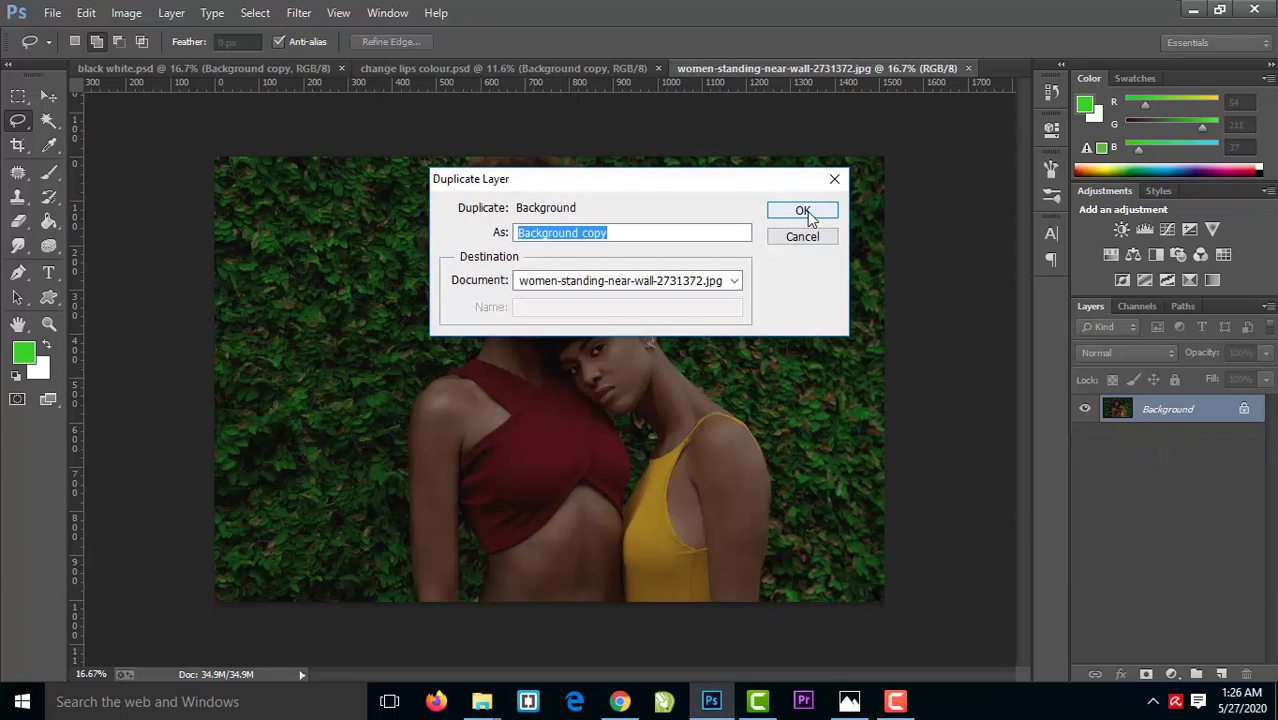
{"action": "left_click", "coordinate": [807, 211]}
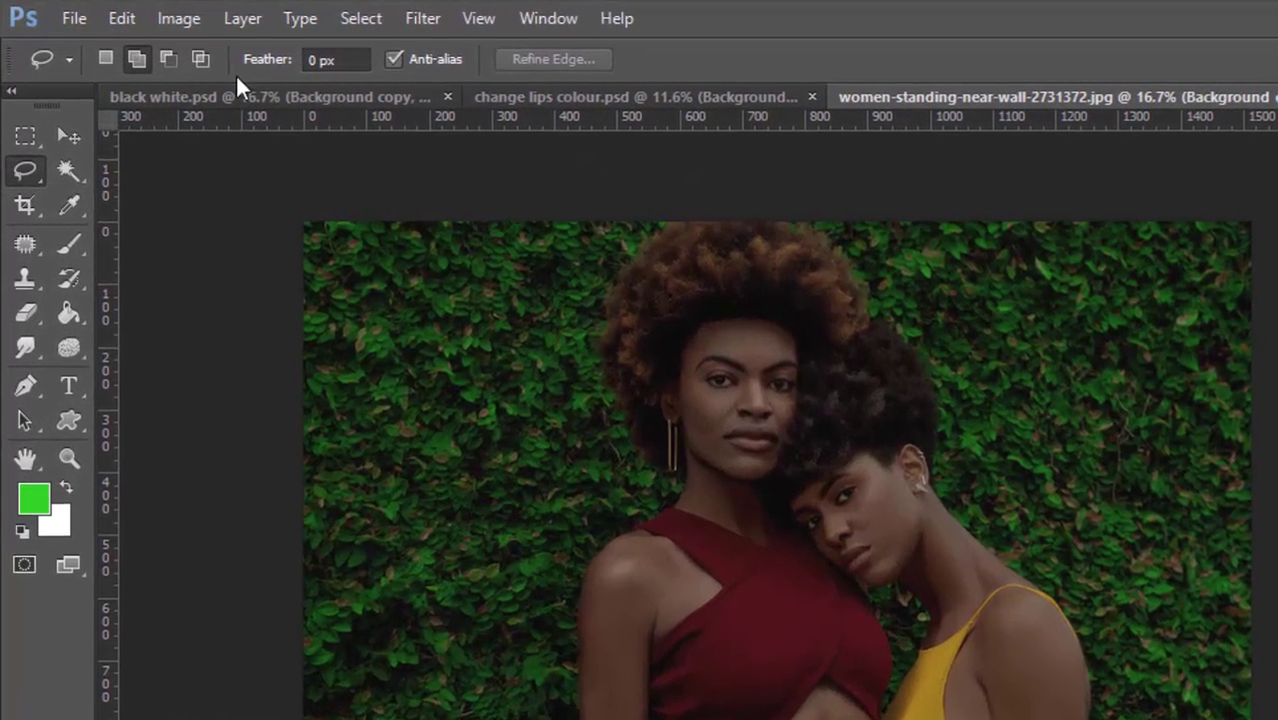
{"action": "left_click", "coordinate": [126, 12]}
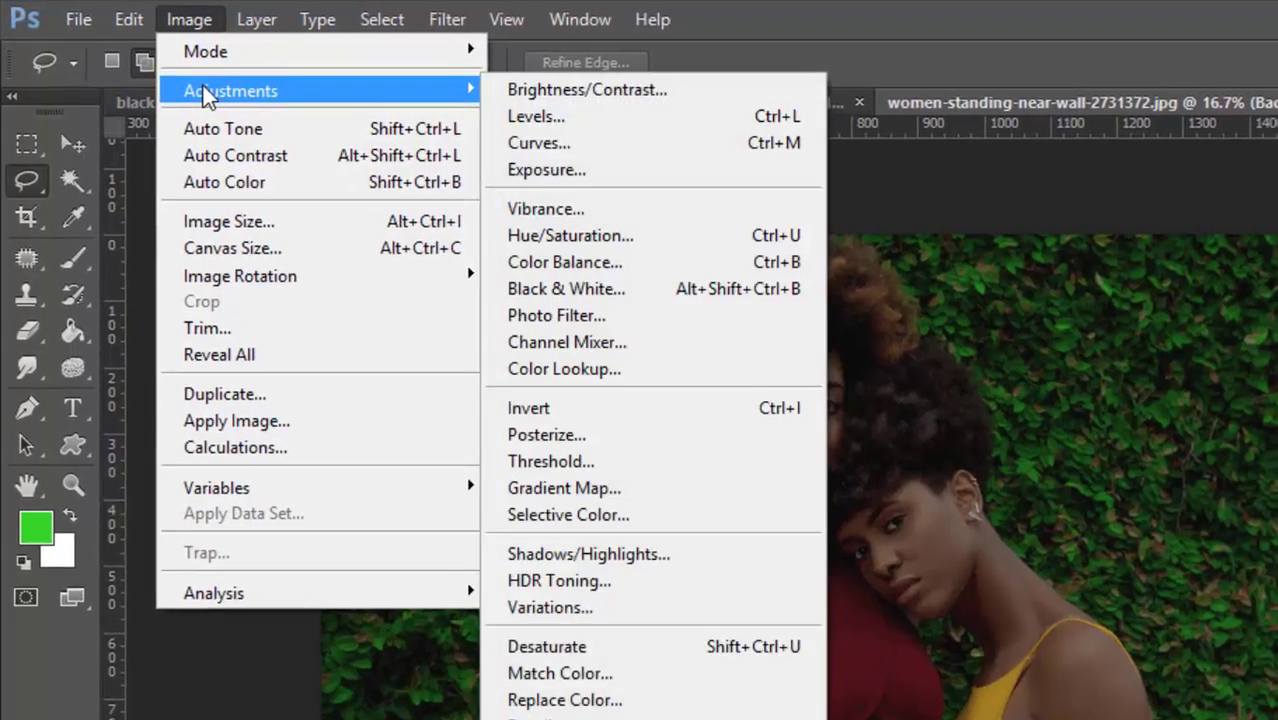
{"action": "mouse_move", "coordinate": [288, 113]}
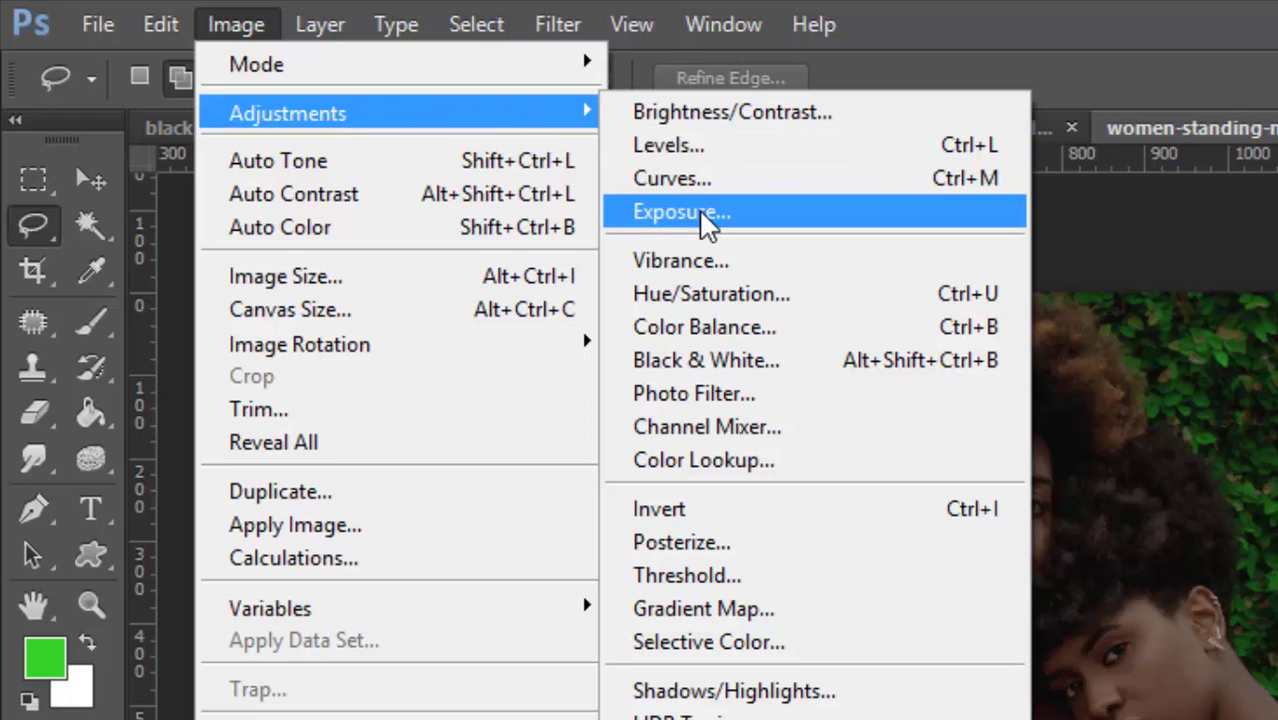
Dismiss the Image menu without choosing a command and select the Move tool
{"action": "left_click", "coordinate": [703, 325]}
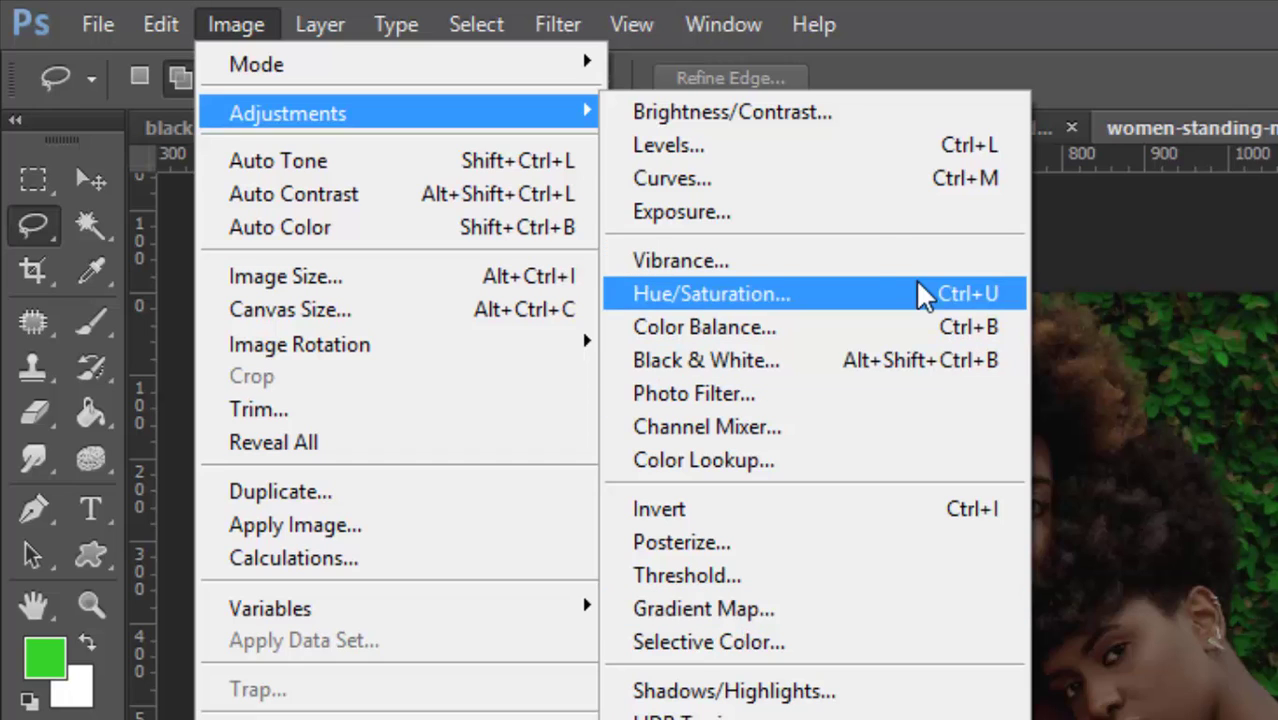
{"action": "mouse_move", "coordinate": [256, 64]}
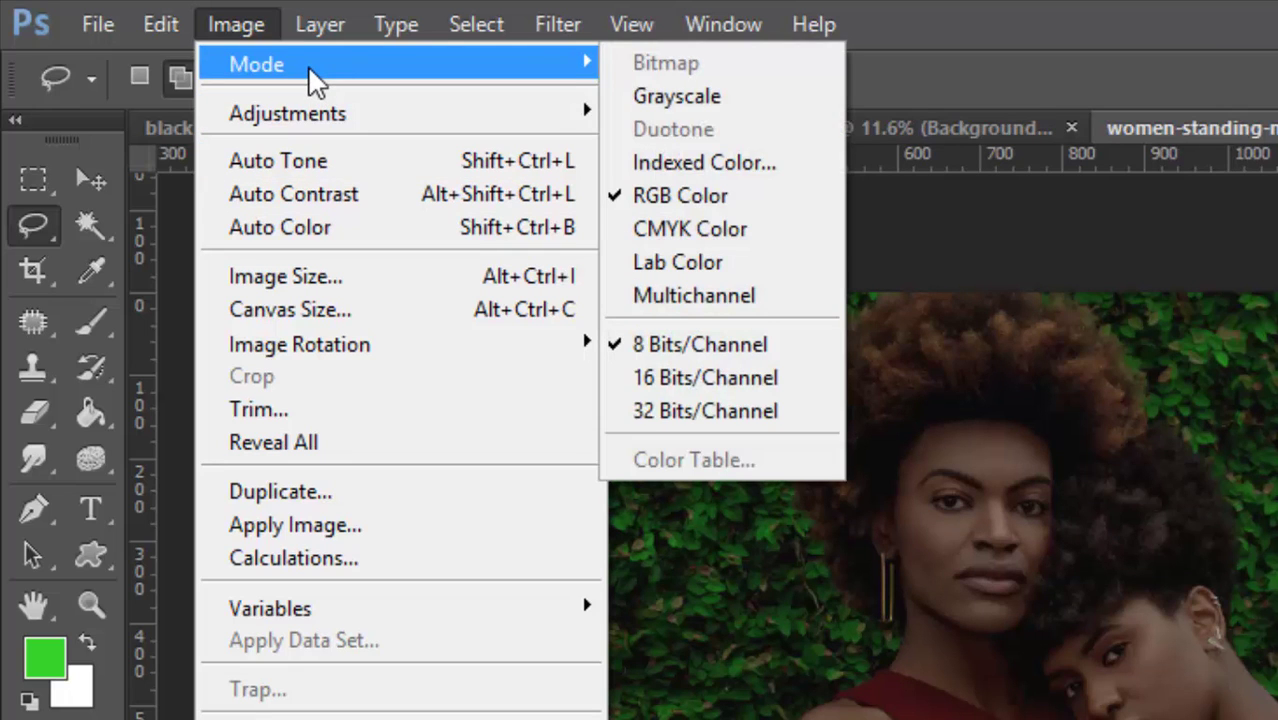
{"action": "left_click", "coordinate": [239, 20]}
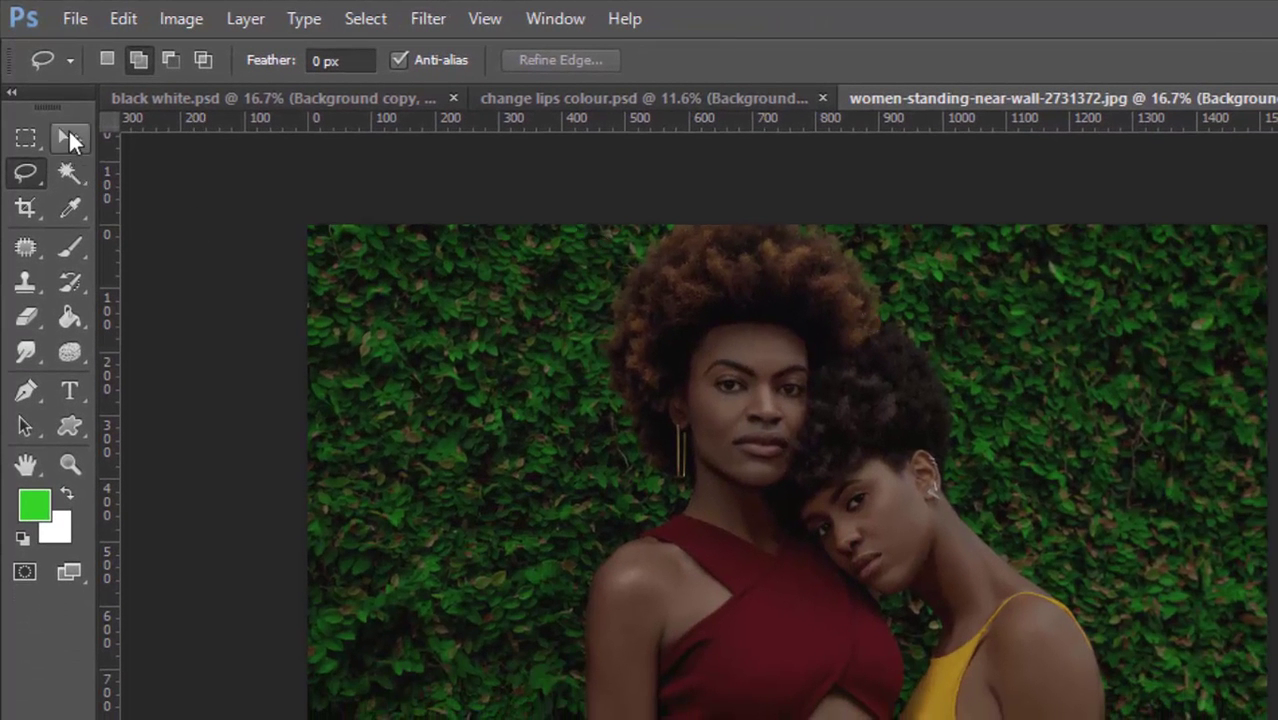
{"action": "left_click", "coordinate": [70, 140]}
{"action": "left_click", "coordinate": [68, 138]}
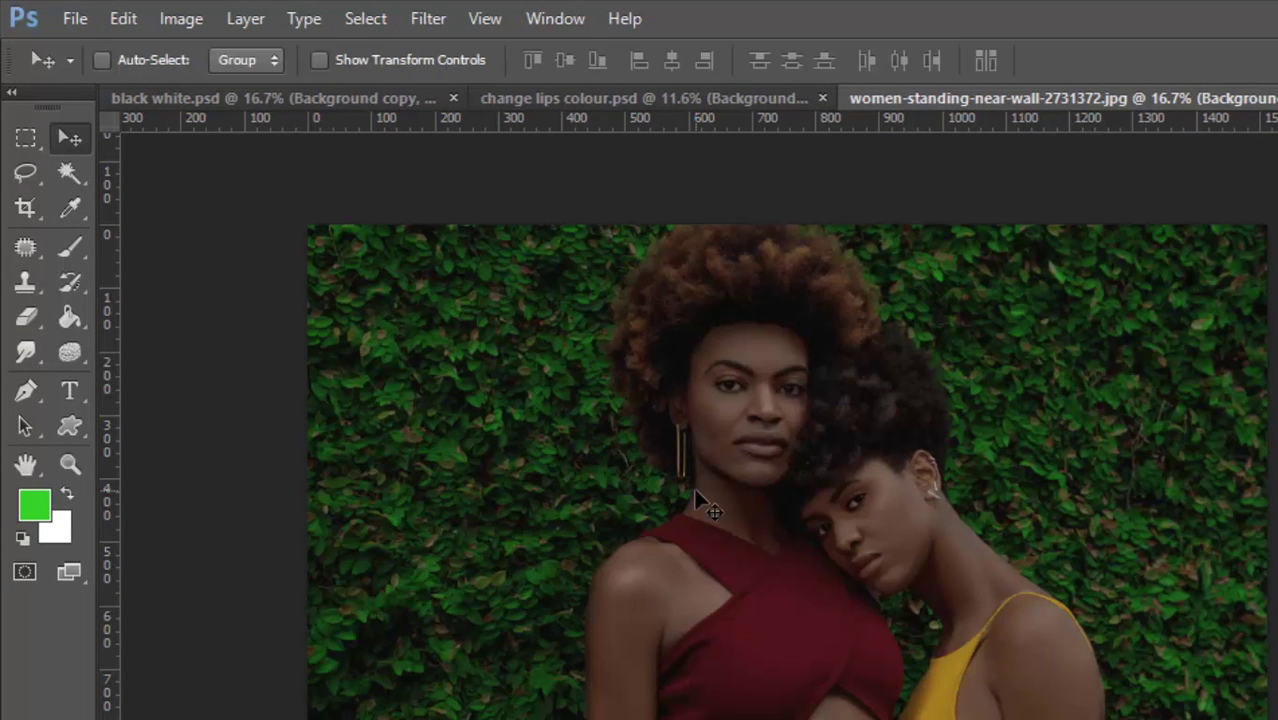
Apply Auto Tone to the Background copy, toggling it with undo to compare before and after
{"action": "key", "text": "ctrl+shift+l"}
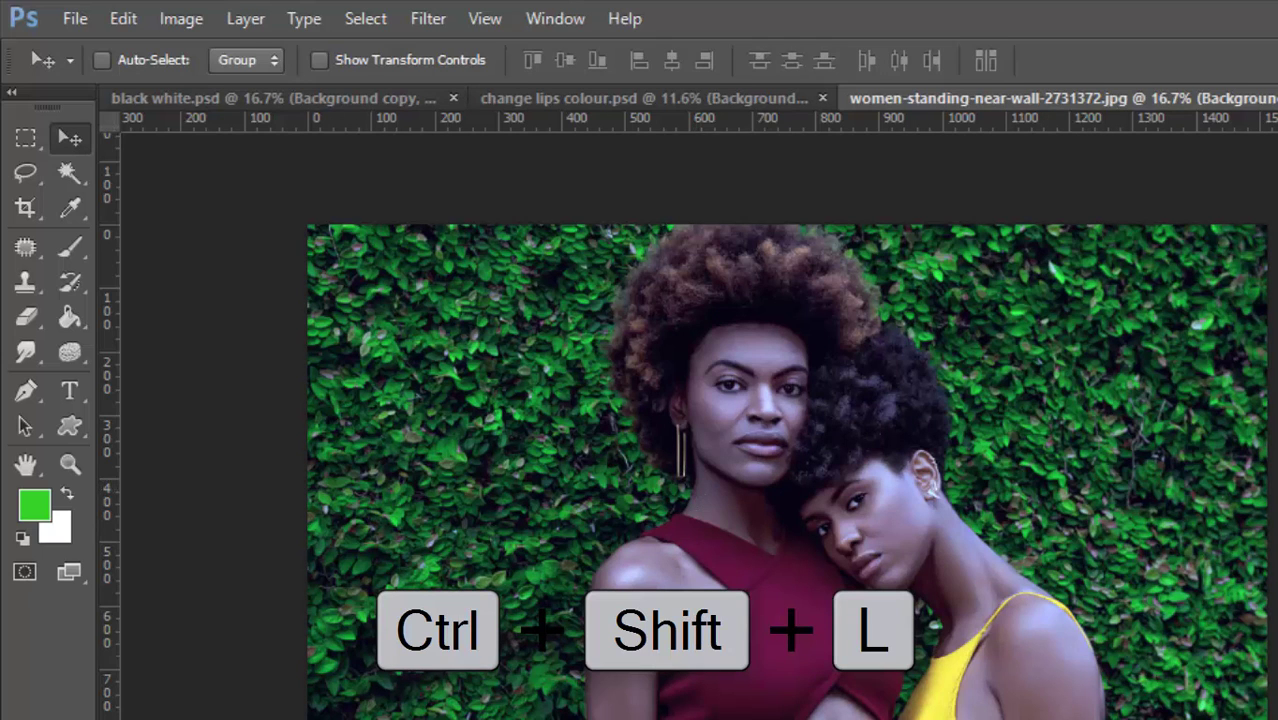
{"action": "key", "text": "ctrl+z"}
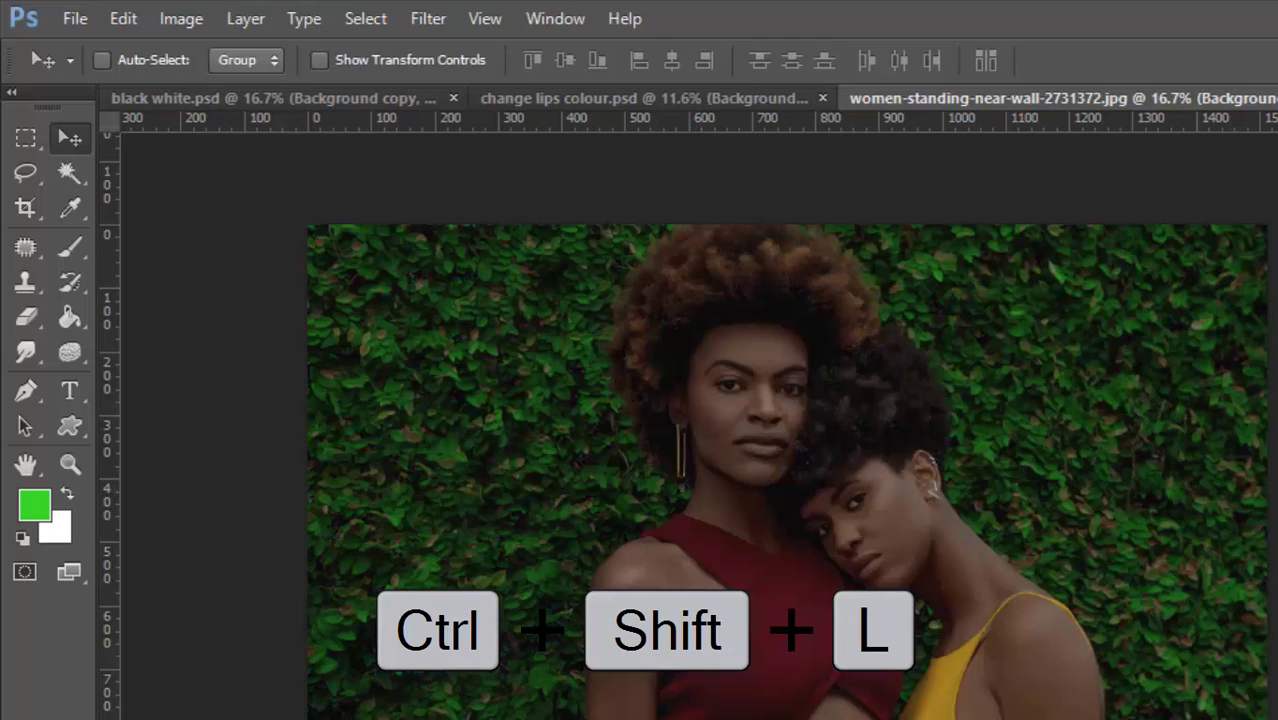
{"action": "key", "text": "ctrl+z"}
{"action": "key", "text": "ctrl+z"}
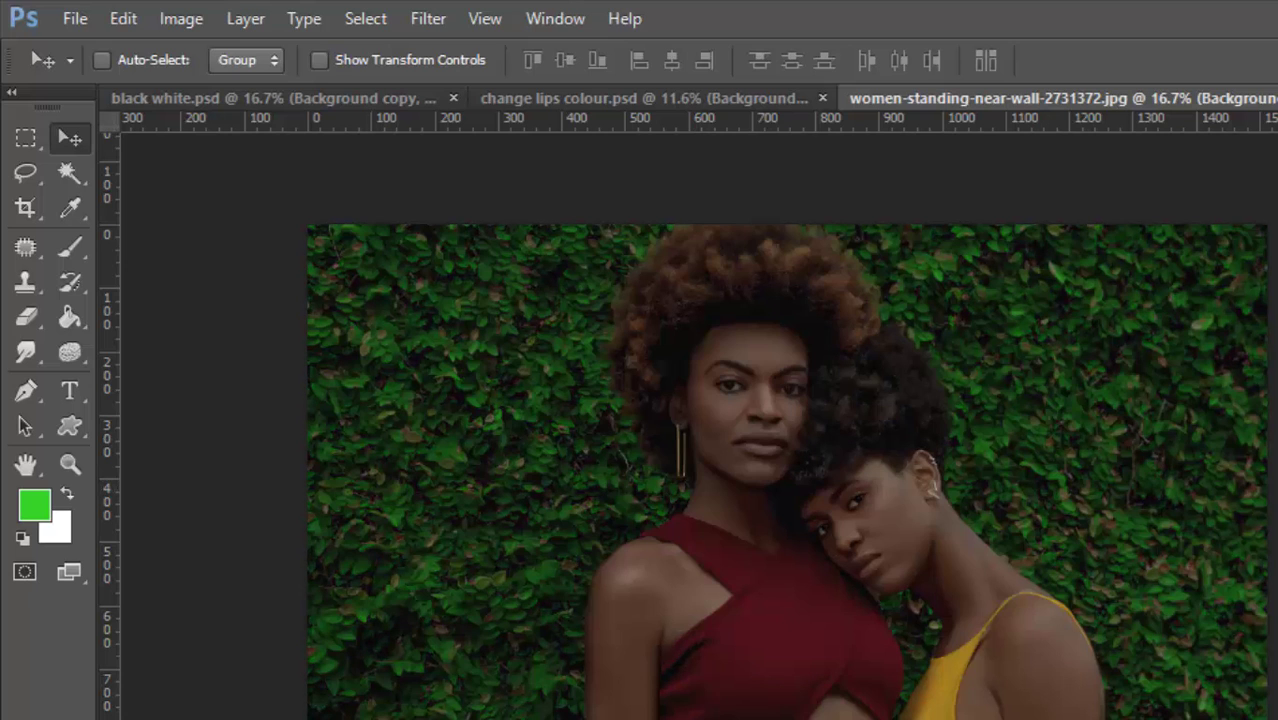
{"action": "key", "text": "ctrl+z"}
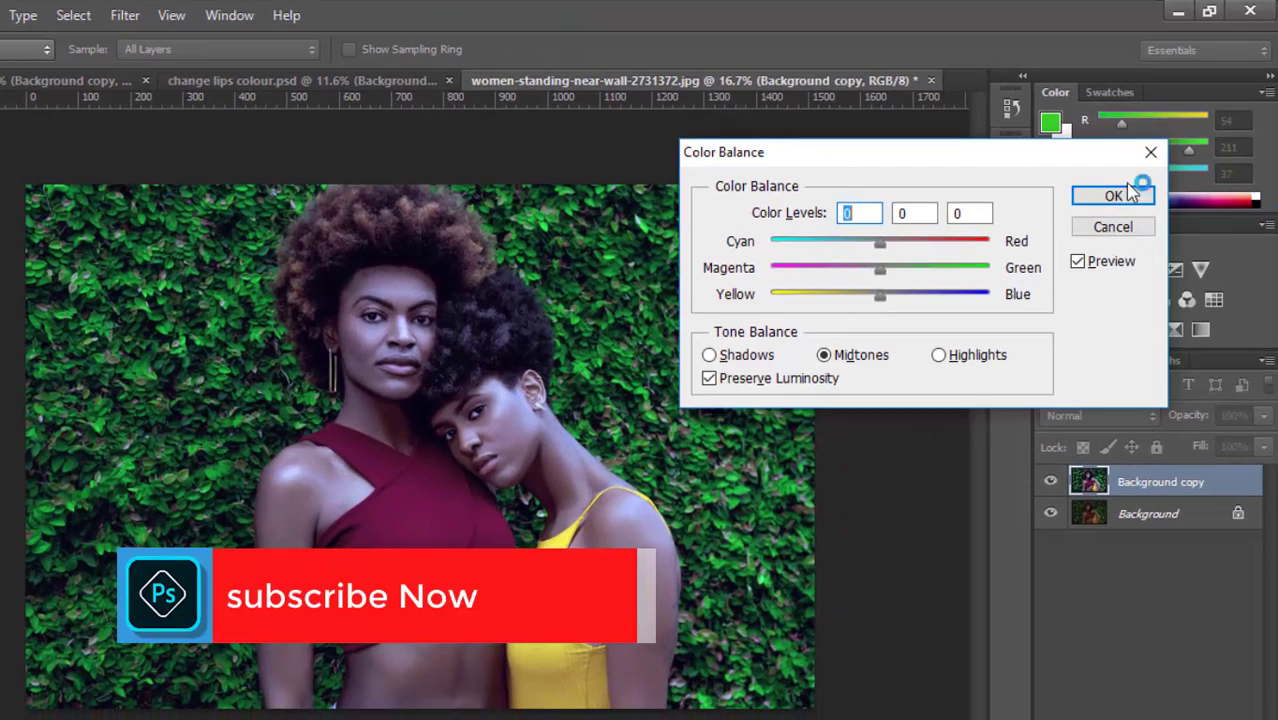
Reopen Color Balance and shift the midtones to +30 red, +16 green and -5 yellow
{"action": "left_click", "coordinate": [1150, 152]}
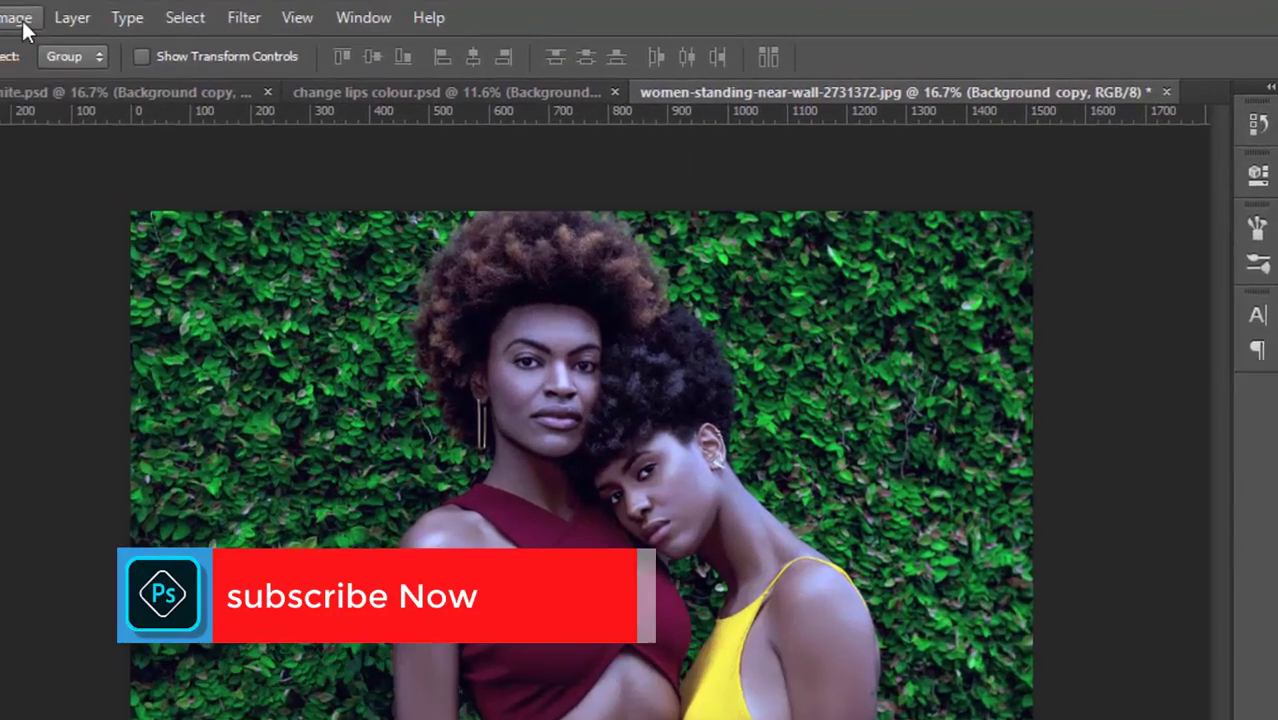
{"action": "left_click", "coordinate": [65, 19]}
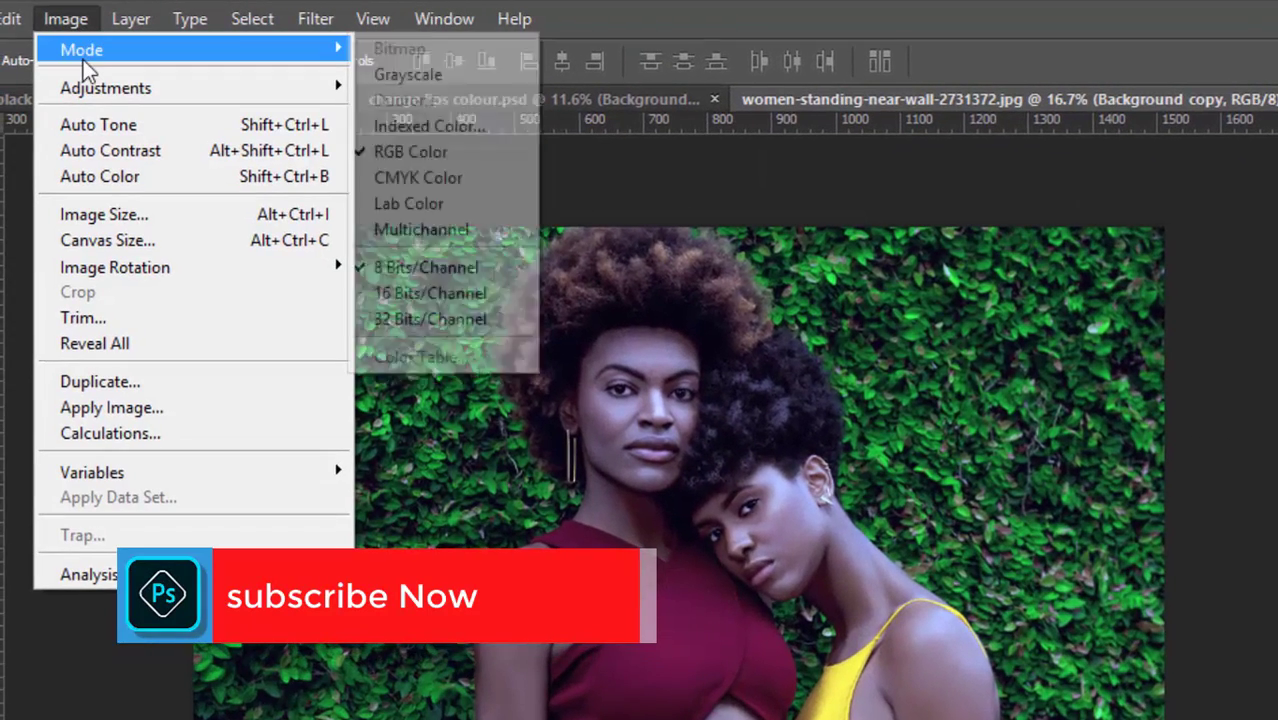
{"action": "mouse_move", "coordinate": [105, 88]}
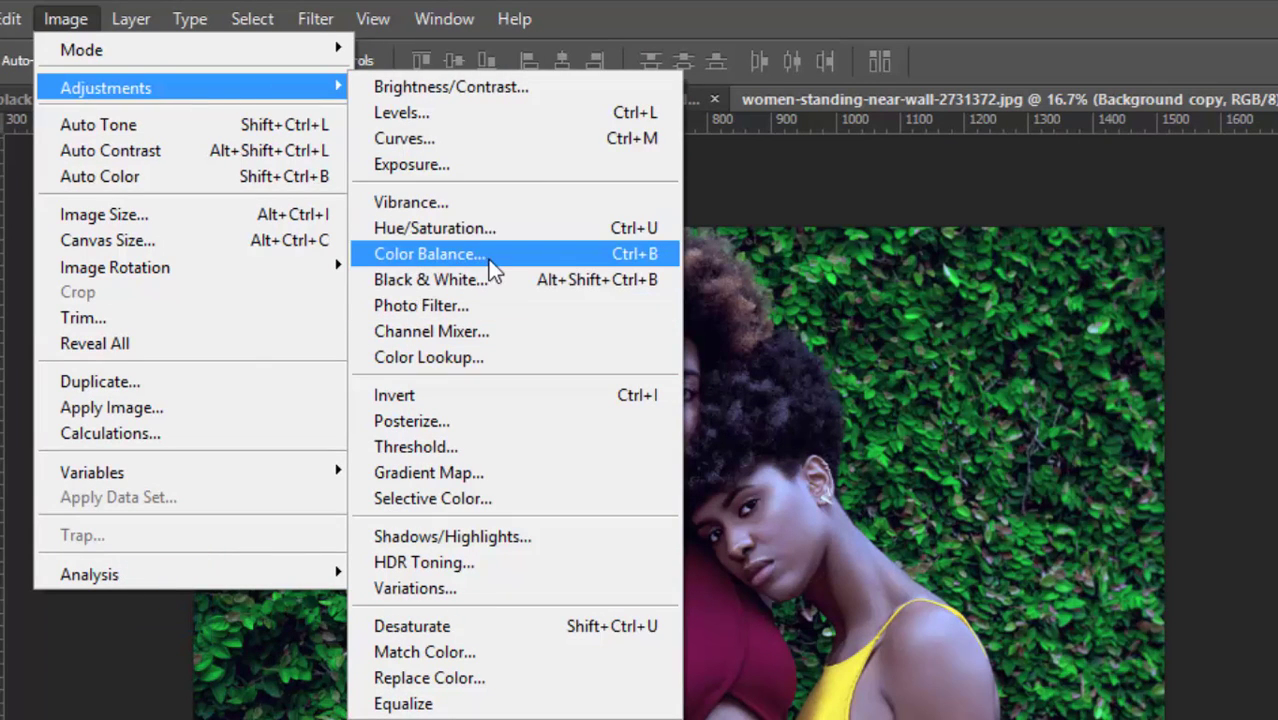
{"action": "left_click", "coordinate": [520, 257]}
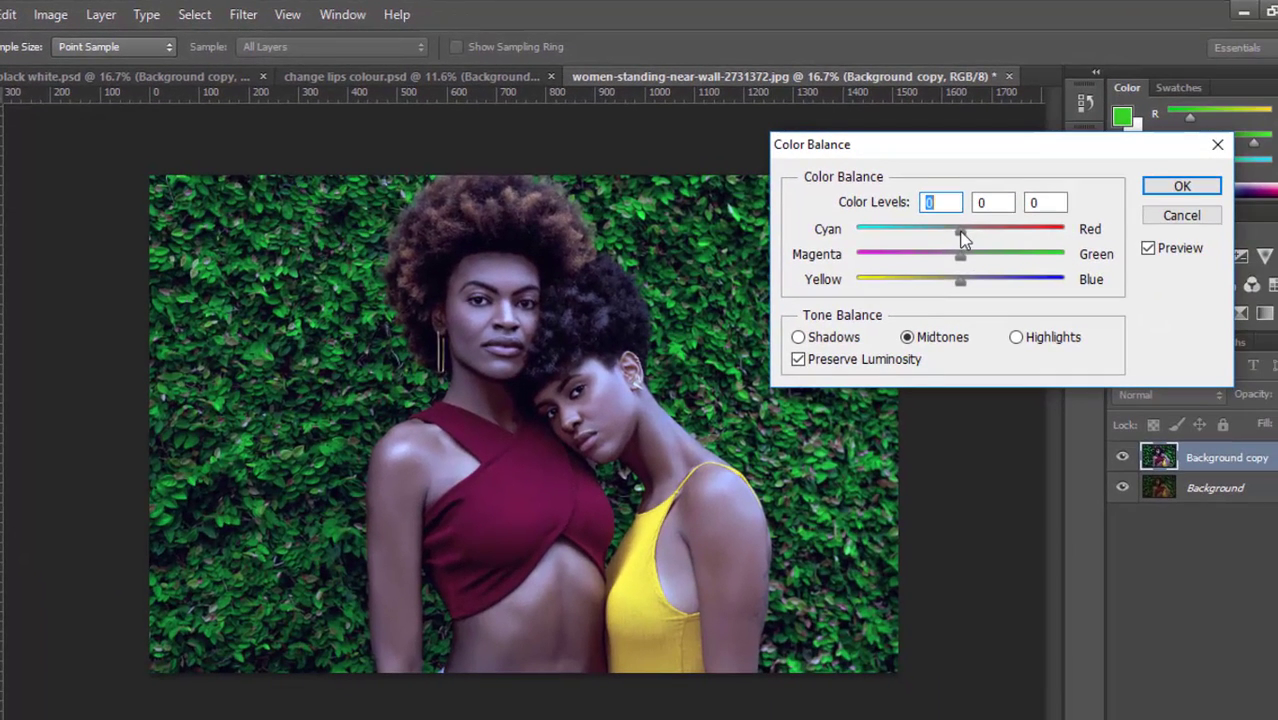
{"action": "left_click_drag", "start_coordinate": [961, 230], "coordinate": [984, 230]}
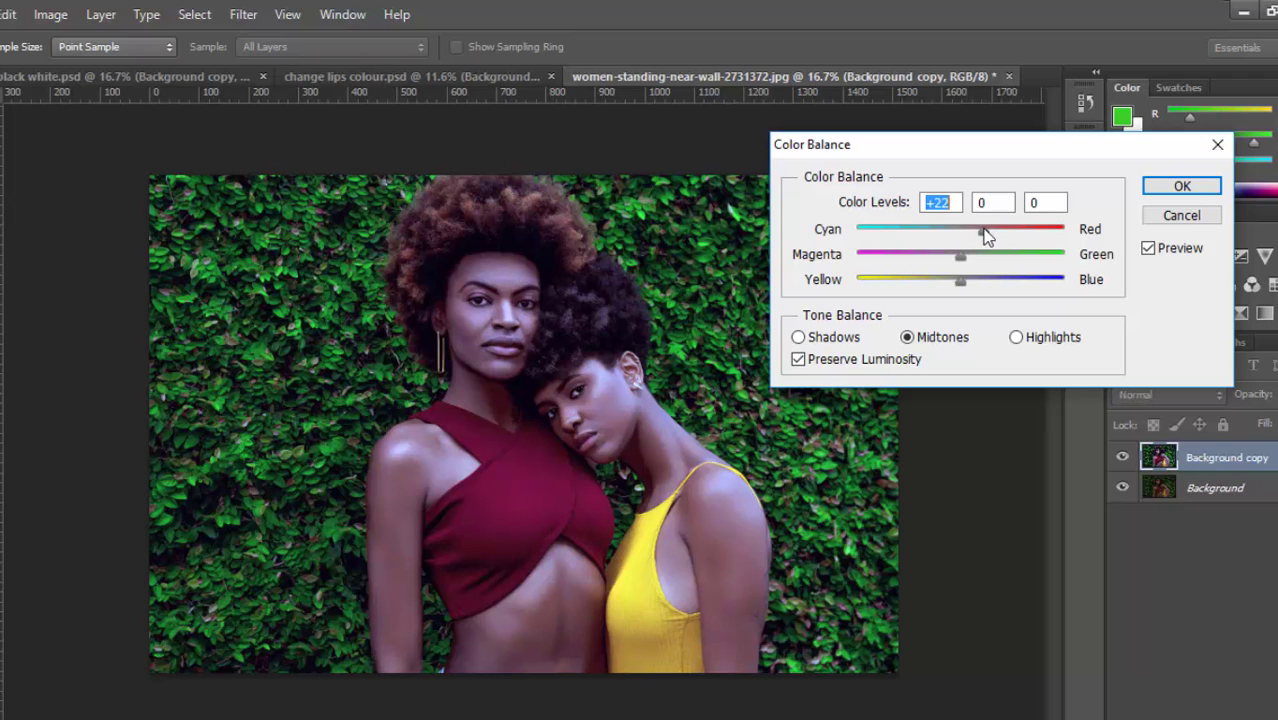
{"action": "left_click_drag", "start_coordinate": [965, 258], "coordinate": [972, 256]}
{"action": "left_click", "coordinate": [958, 285]}
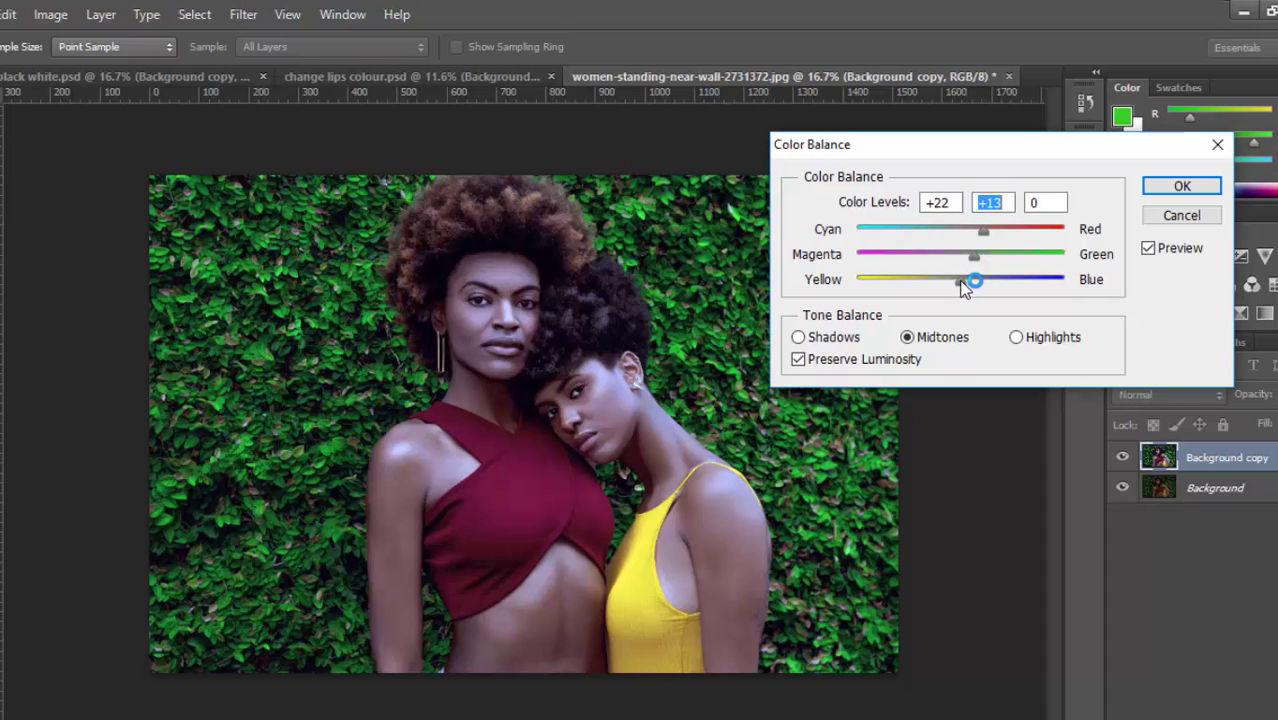
{"action": "left_click_drag", "start_coordinate": [963, 287], "coordinate": [954, 280]}
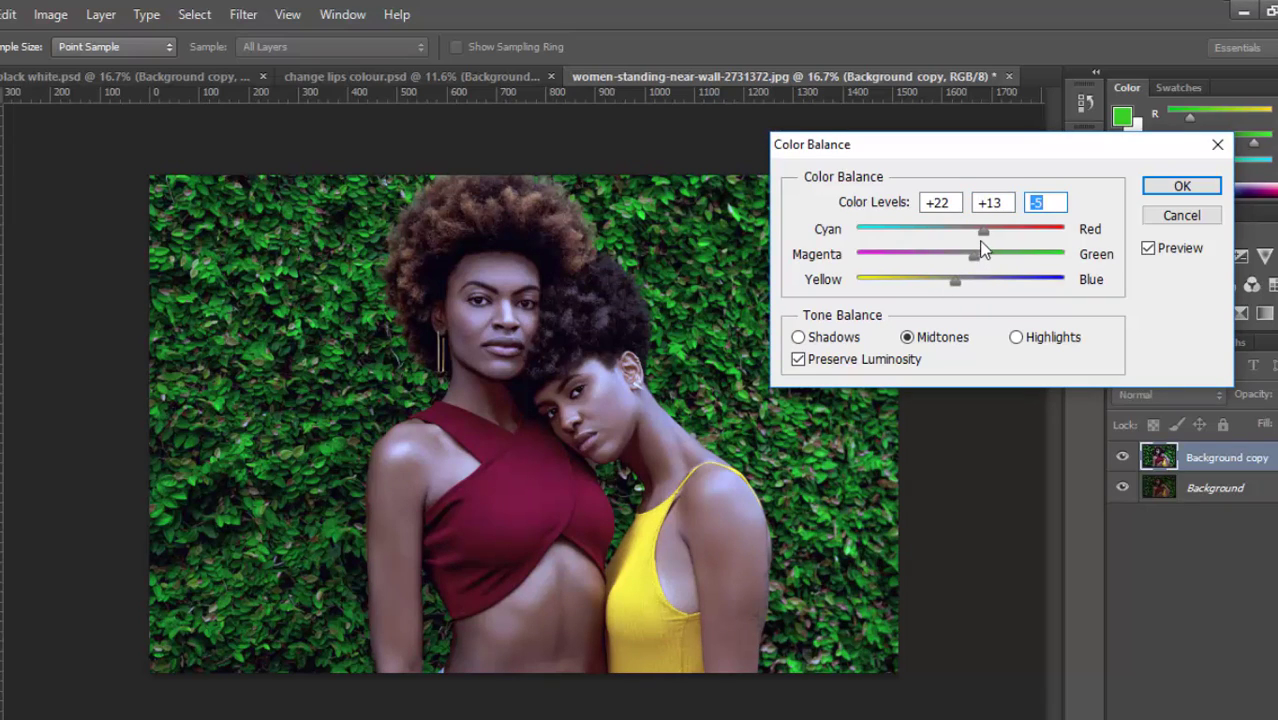
{"action": "left_click_drag", "start_coordinate": [987, 233], "coordinate": [948, 284]}
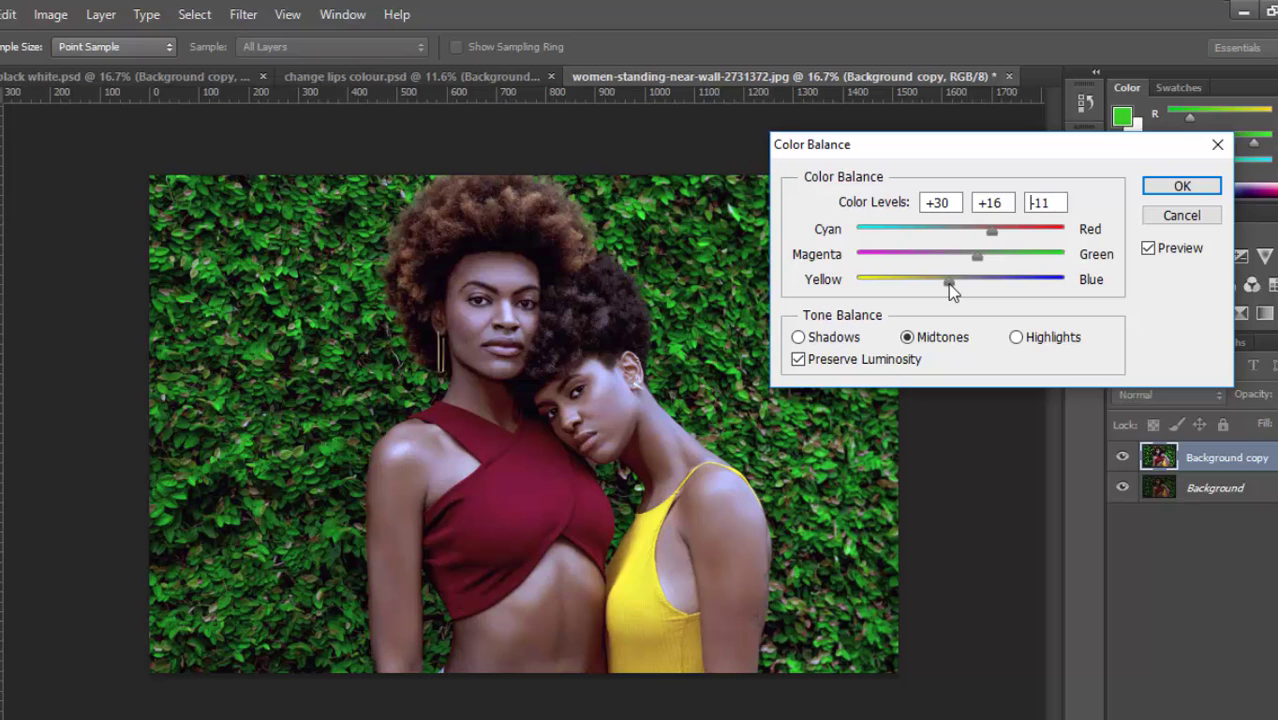
Apply the Color Balance changes to the photo
{"action": "left_click", "coordinate": [1170, 190]}
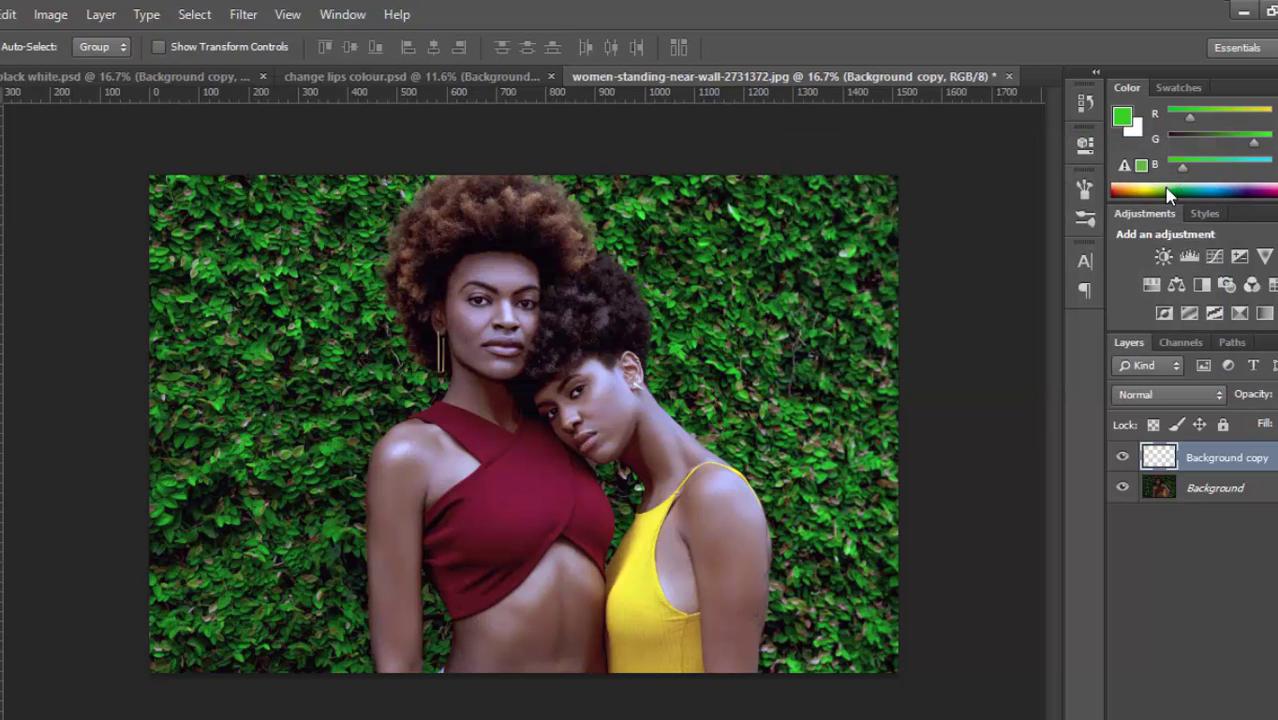
{"action": "key", "text": "ctrl+l"}
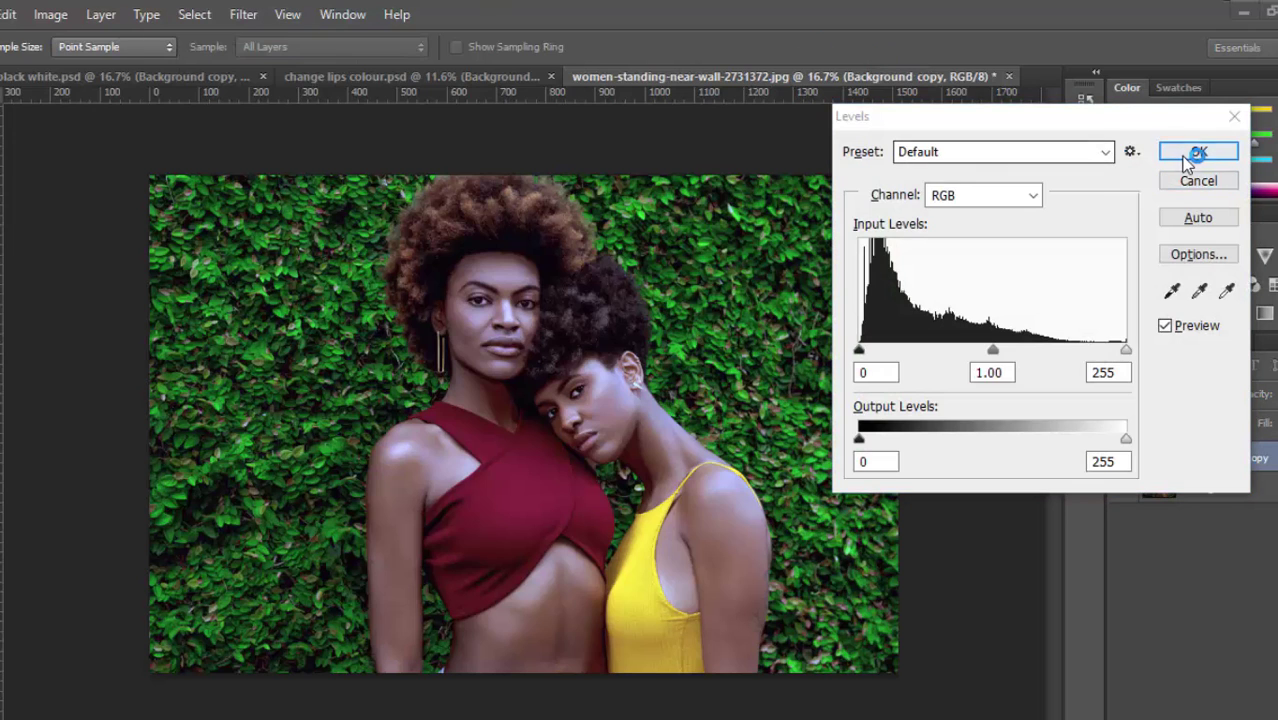
{"action": "left_click", "coordinate": [1190, 152]}
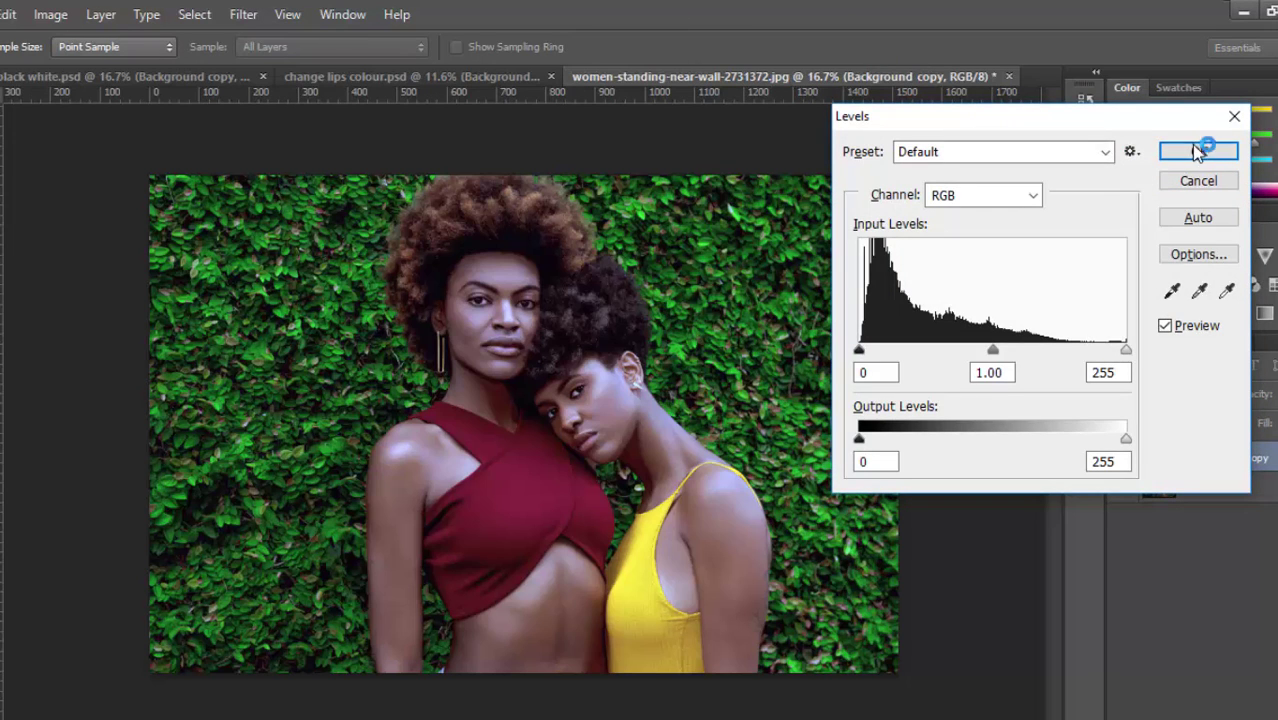
{"action": "left_click", "coordinate": [1191, 150]}
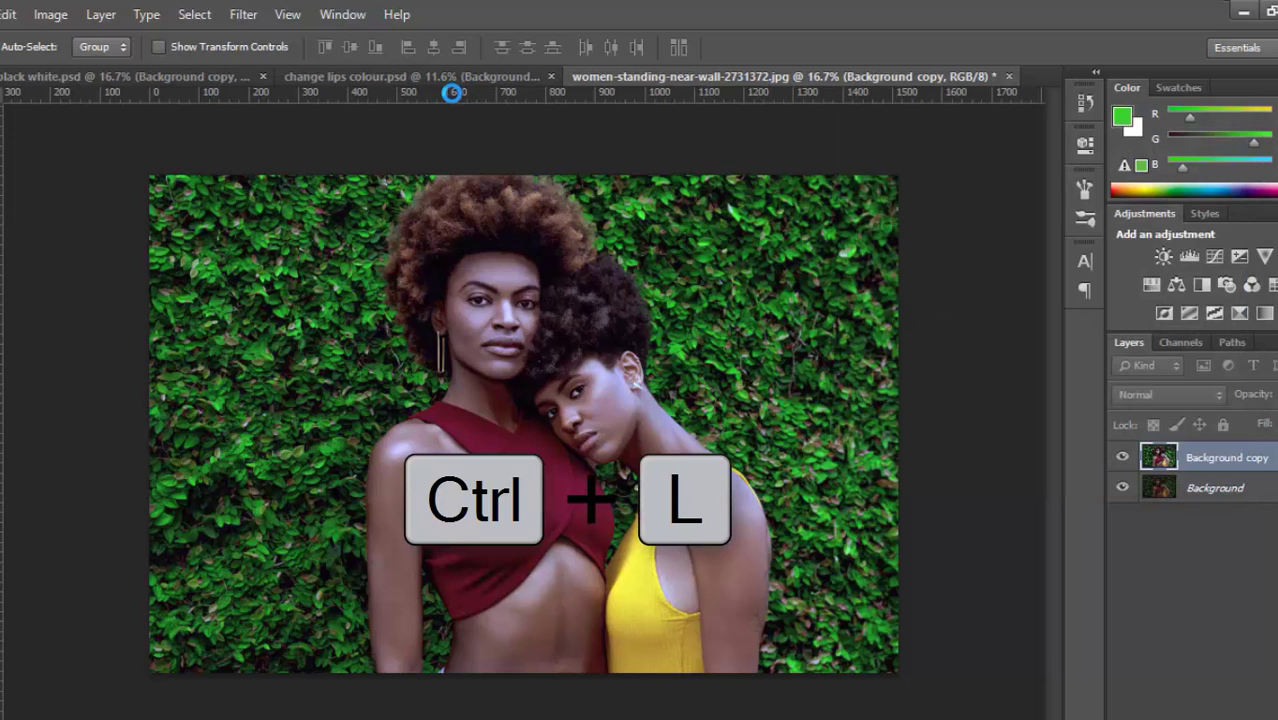
Apply Levels with midtones 1.20 and white input 230, slightly nudging both output sliders
{"action": "left_click", "coordinate": [51, 15]}
{"action": "mouse_move", "coordinate": [81, 68]}
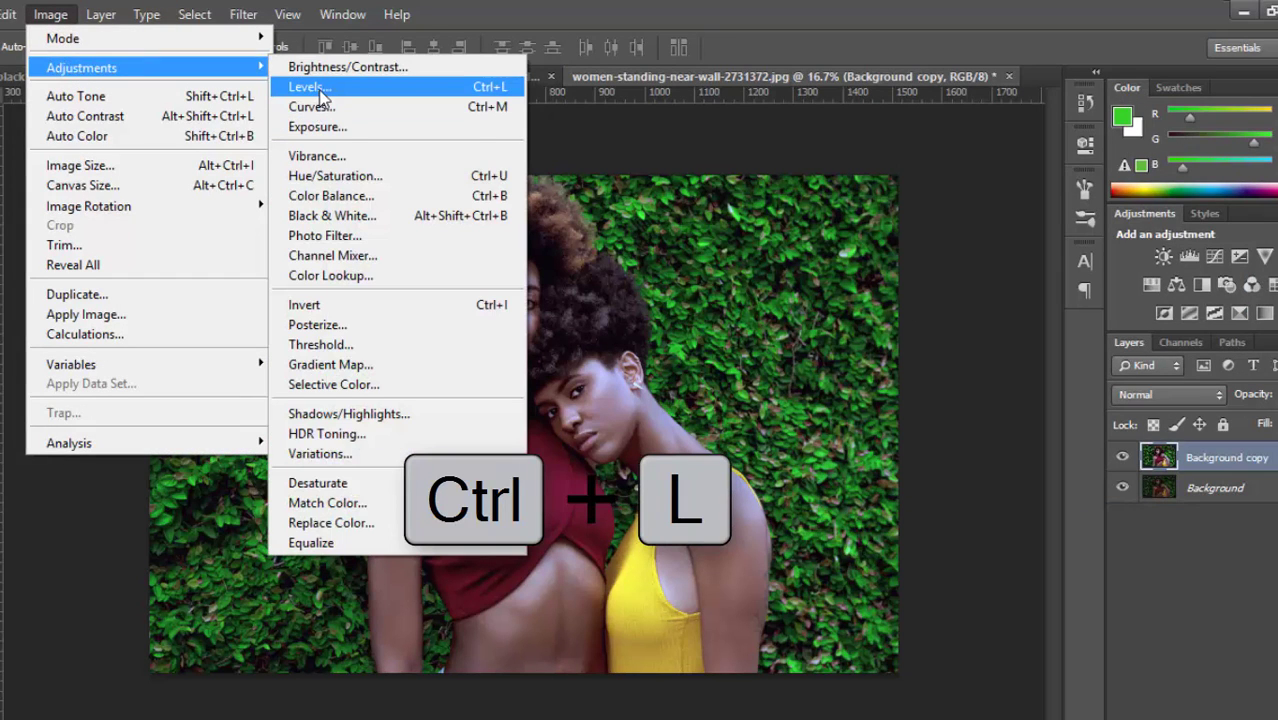
{"action": "left_click", "coordinate": [320, 87]}
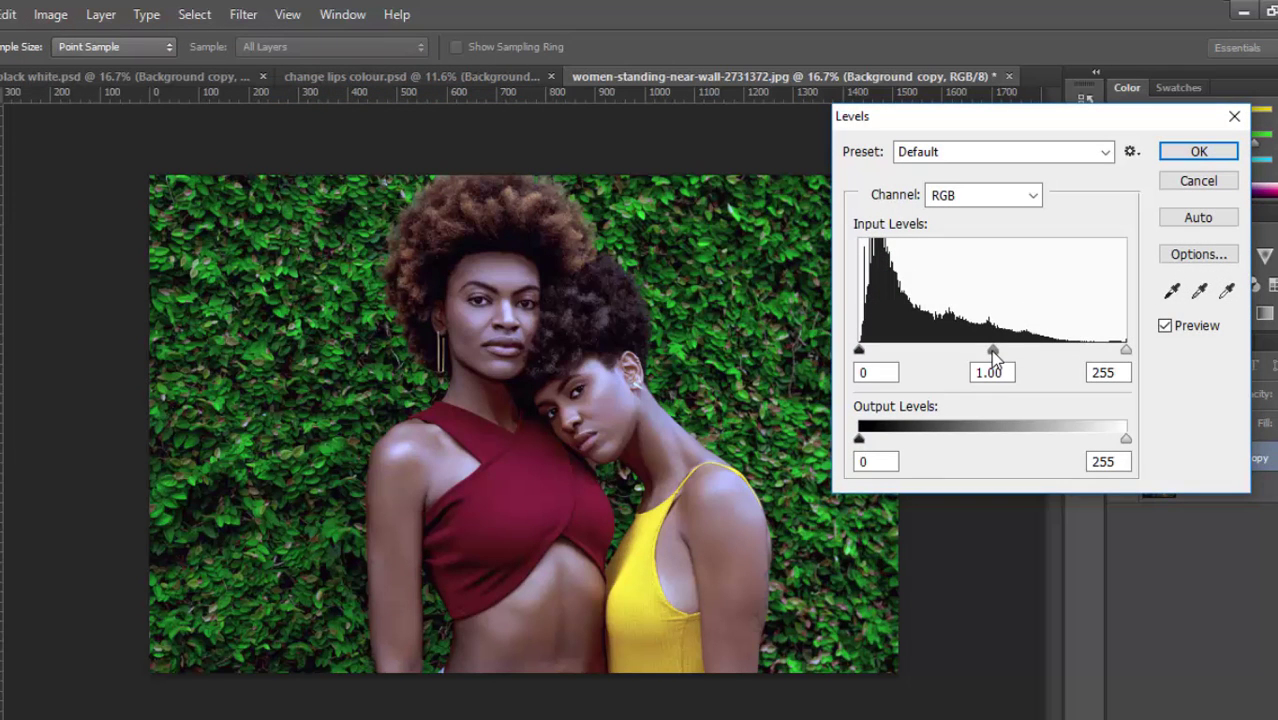
{"action": "left_click_drag", "start_coordinate": [992, 352], "coordinate": [977, 360]}
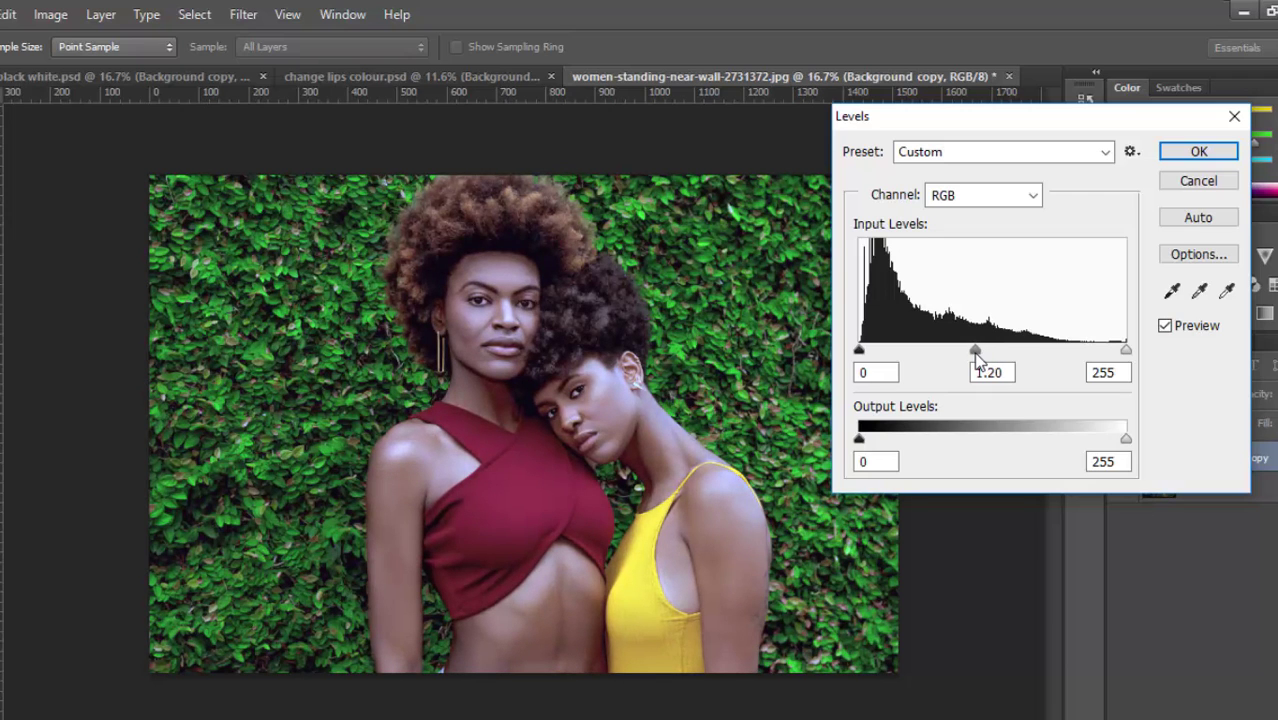
{"action": "left_click_drag", "start_coordinate": [1121, 351], "coordinate": [1100, 349]}
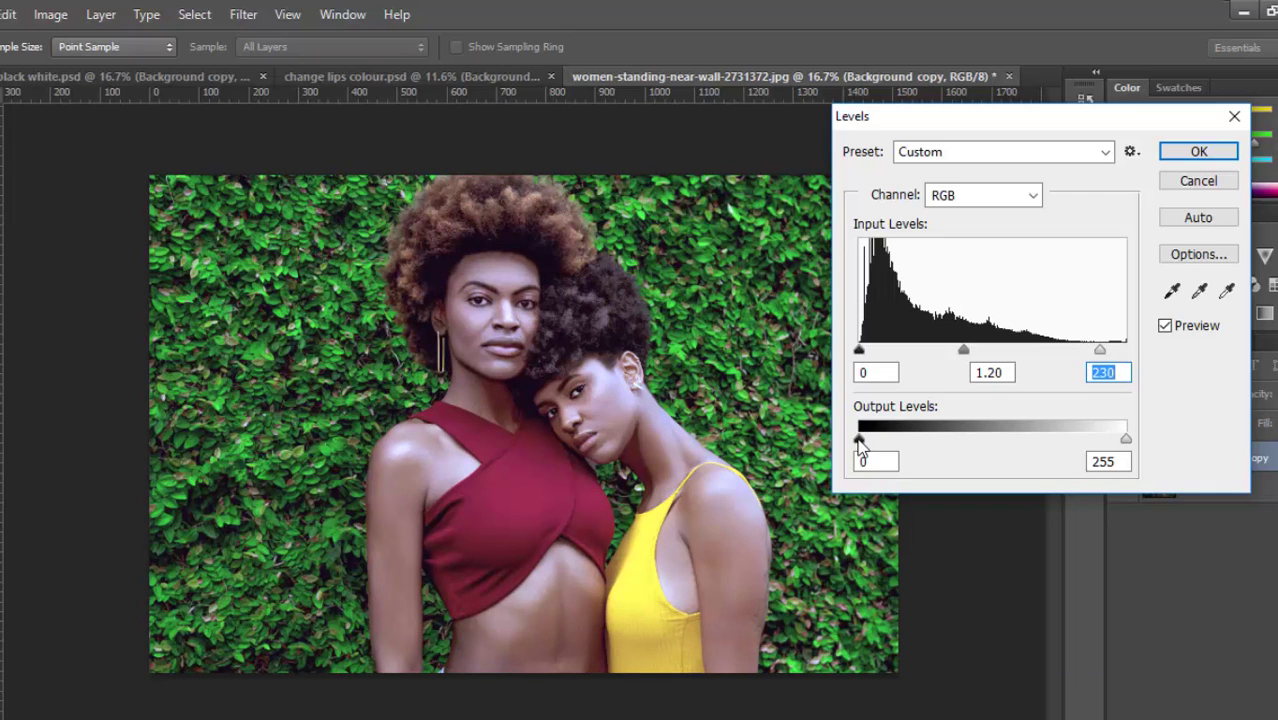
{"action": "left_click_drag", "start_coordinate": [858, 440], "coordinate": [871, 445]}
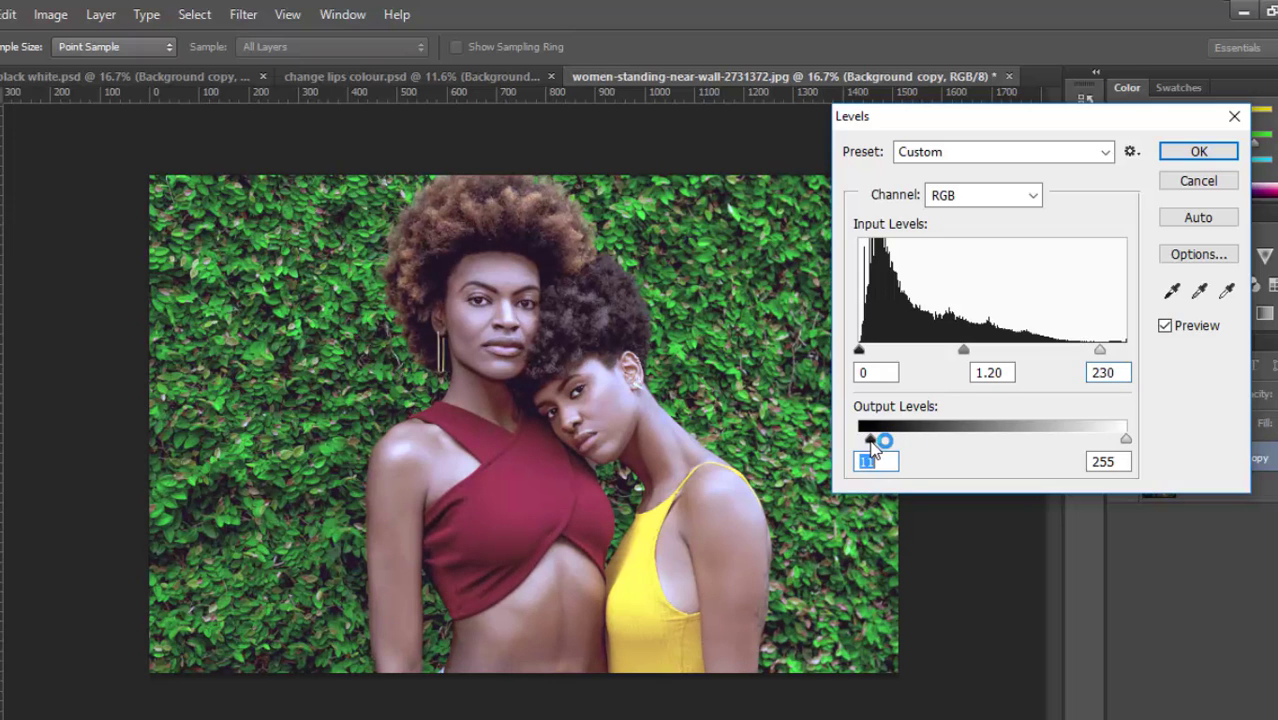
{"action": "mouse_move", "coordinate": [1124, 440]}
{"action": "left_mouse_down"}
{"action": "mouse_move", "coordinate": [1102, 441]}
{"action": "mouse_move", "coordinate": [1127, 444]}
{"action": "left_mouse_up"}
{"action": "left_click", "coordinate": [1193, 150]}
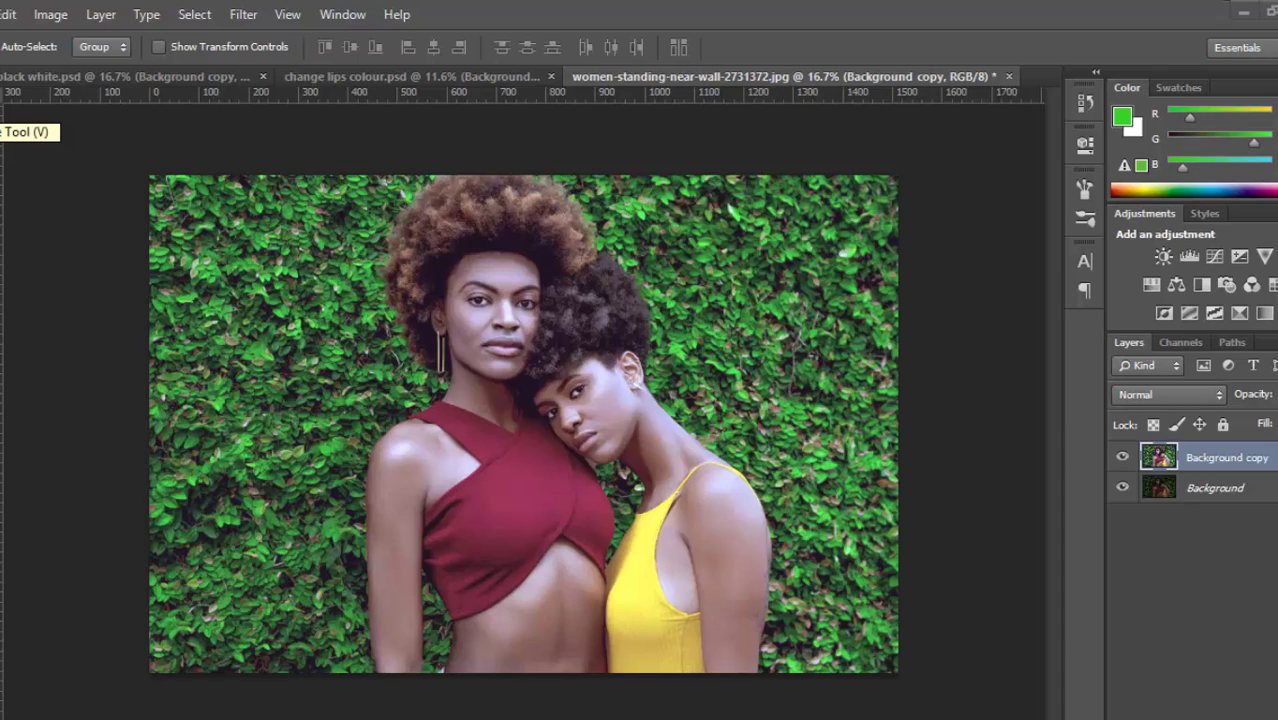
{"action": "left_click", "coordinate": [413, 311]}
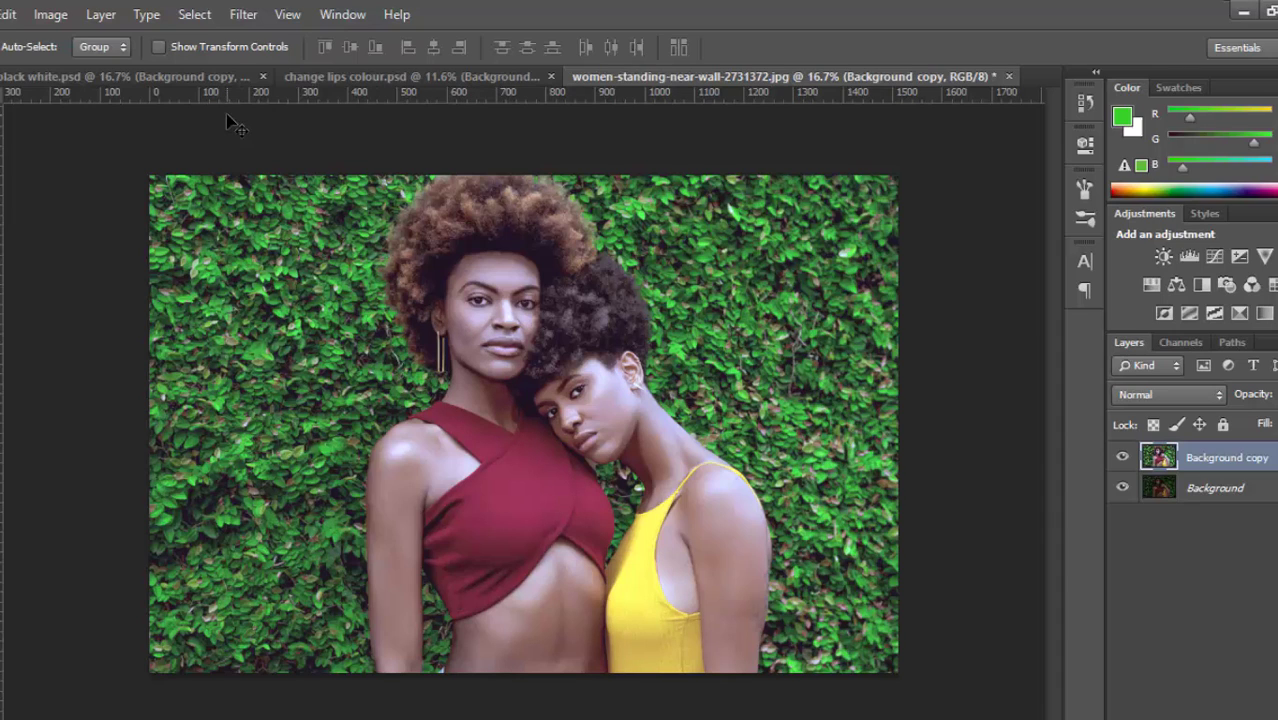
Add a midtone point to the RGB Curves, lifting input 118 to output 135
{"action": "left_click", "coordinate": [45, 15]}
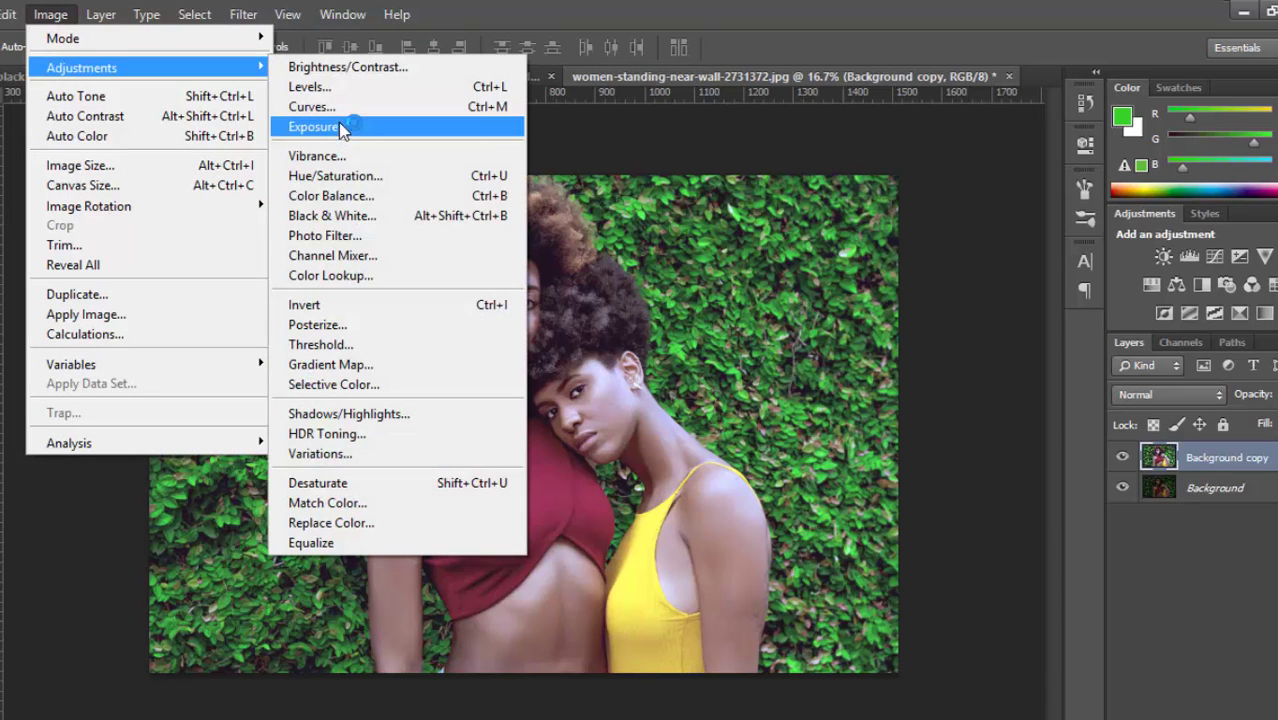
{"action": "mouse_move", "coordinate": [81, 67]}
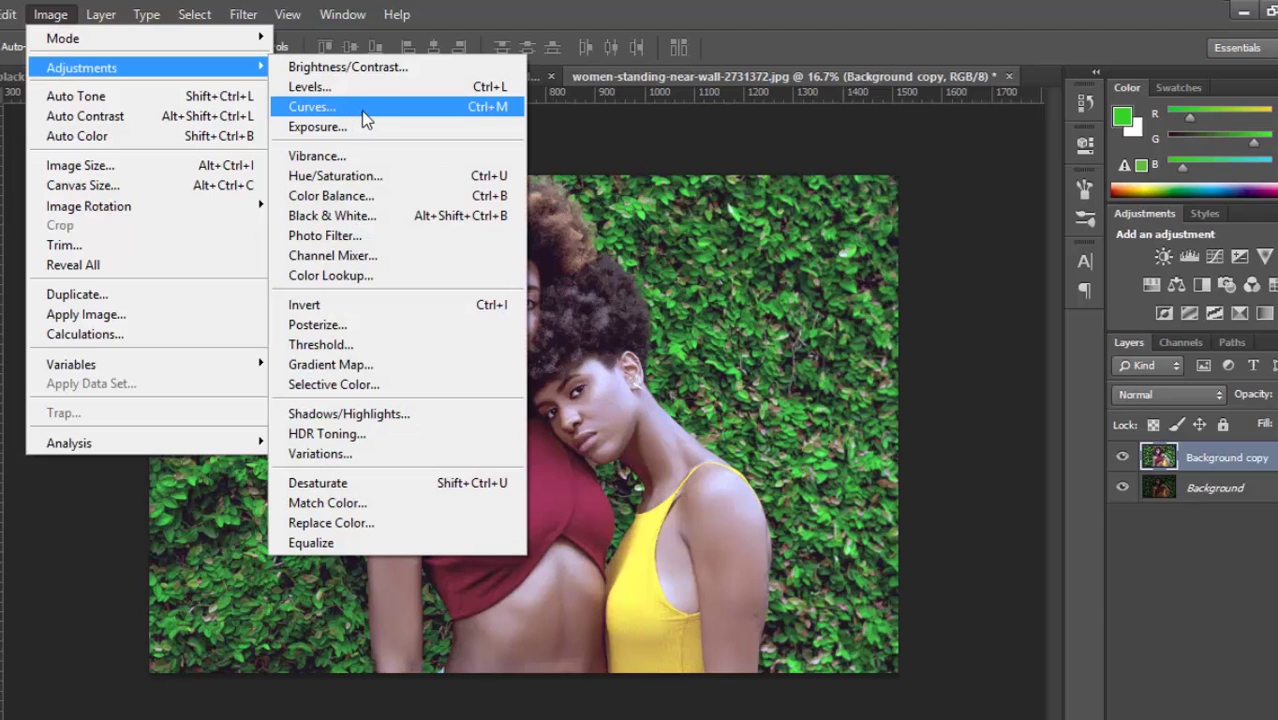
{"action": "left_click", "coordinate": [372, 117]}
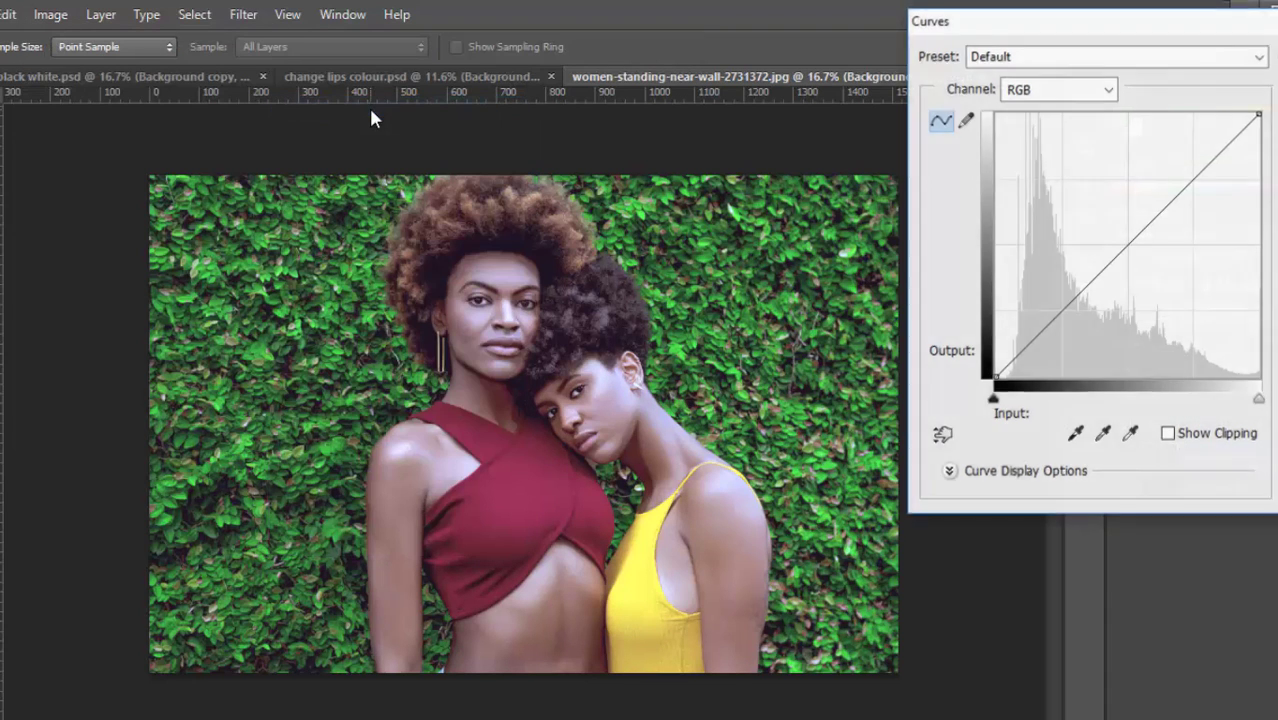
{"action": "left_click", "coordinate": [1127, 240]}
{"action": "left_click_drag", "start_coordinate": [1127, 240], "coordinate": [1125, 237]}
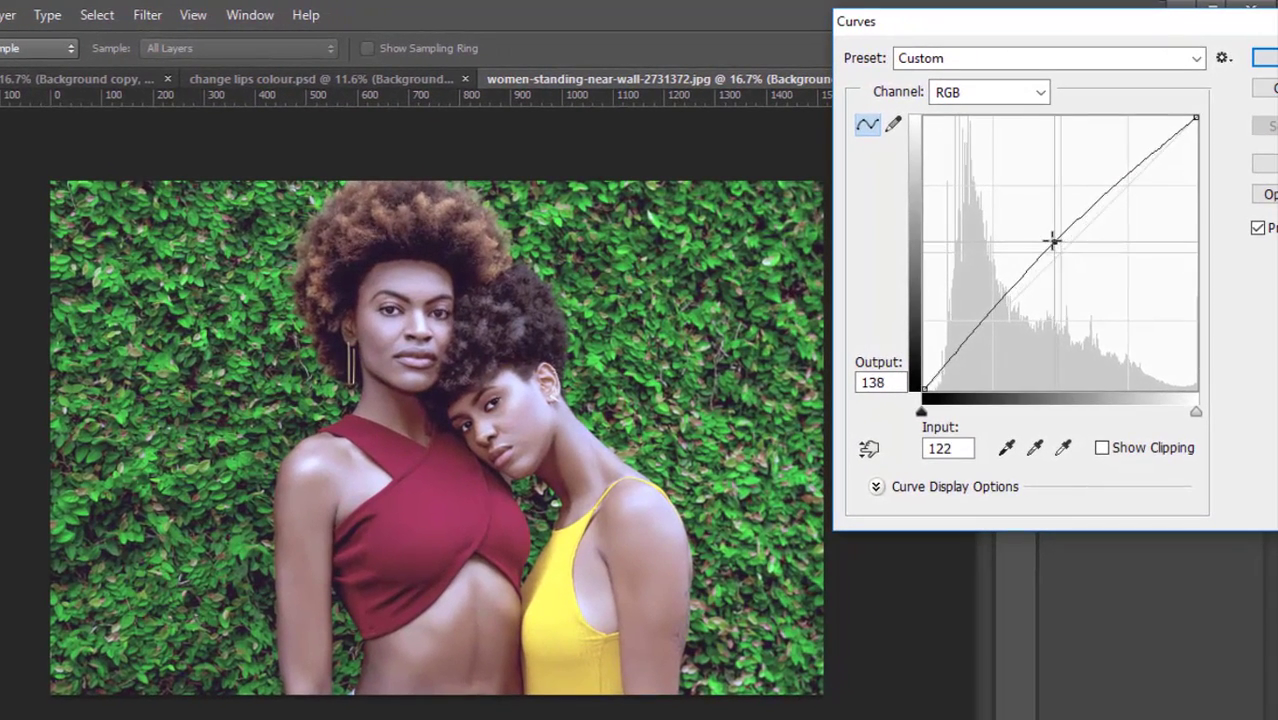
{"action": "left_click_drag", "start_coordinate": [1110, 238], "coordinate": [1053, 240]}
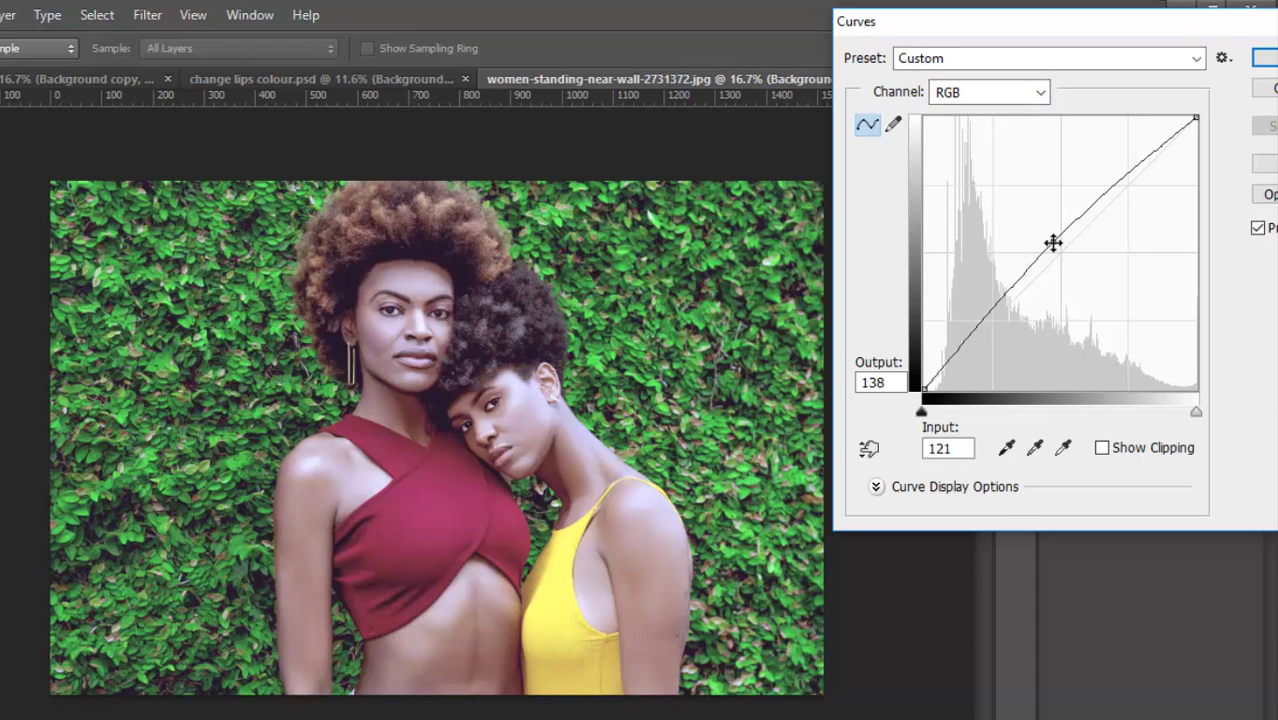
{"action": "left_click", "coordinate": [1040, 91]}
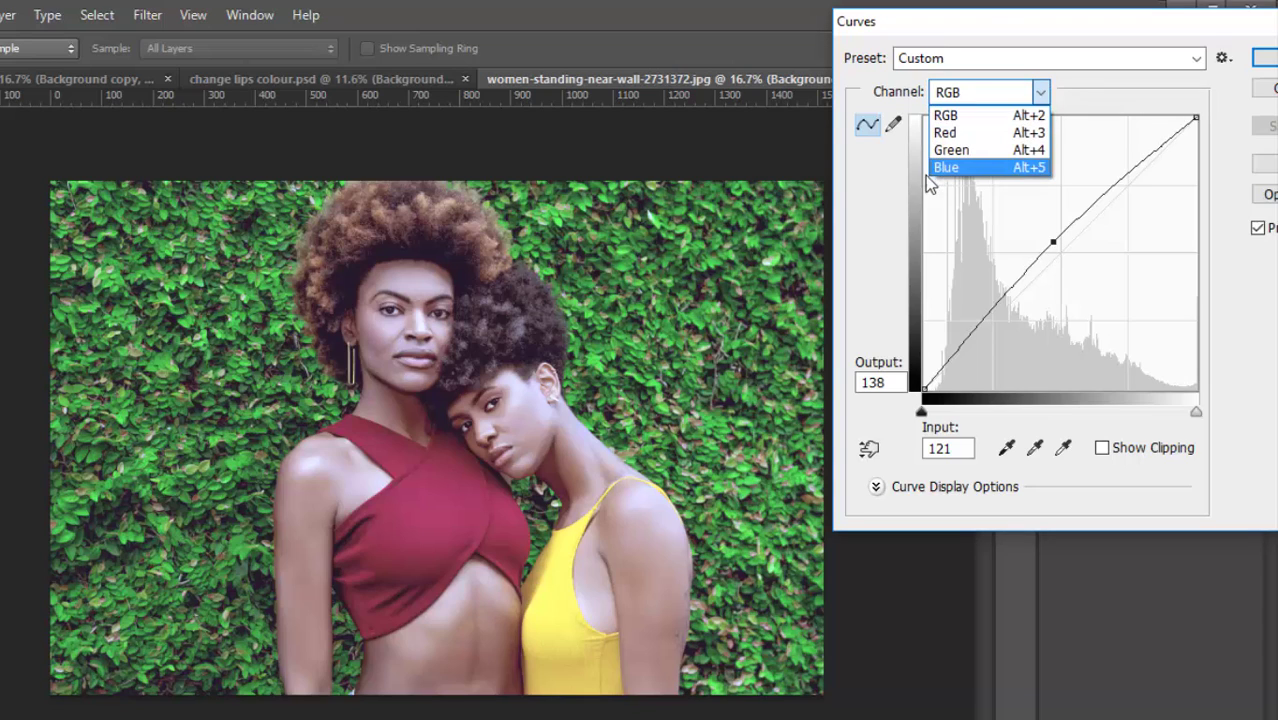
{"action": "left_click", "coordinate": [1041, 95]}
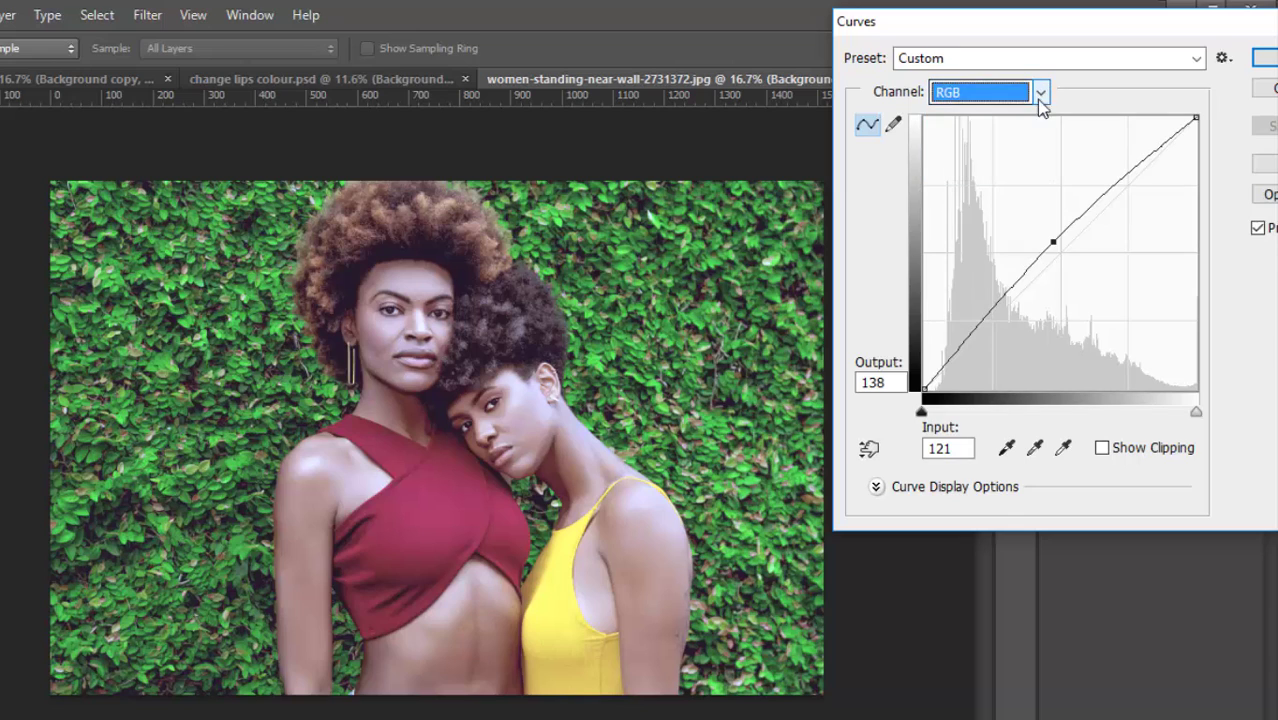
{"action": "left_click", "coordinate": [1053, 241]}
{"action": "mouse_move", "coordinate": [1053, 241]}
{"action": "left_mouse_down"}
{"action": "mouse_move", "coordinate": [1035, 233]}
{"action": "mouse_move", "coordinate": [1071, 273]}
{"action": "mouse_move", "coordinate": [1049, 245]}
{"action": "left_mouse_up"}
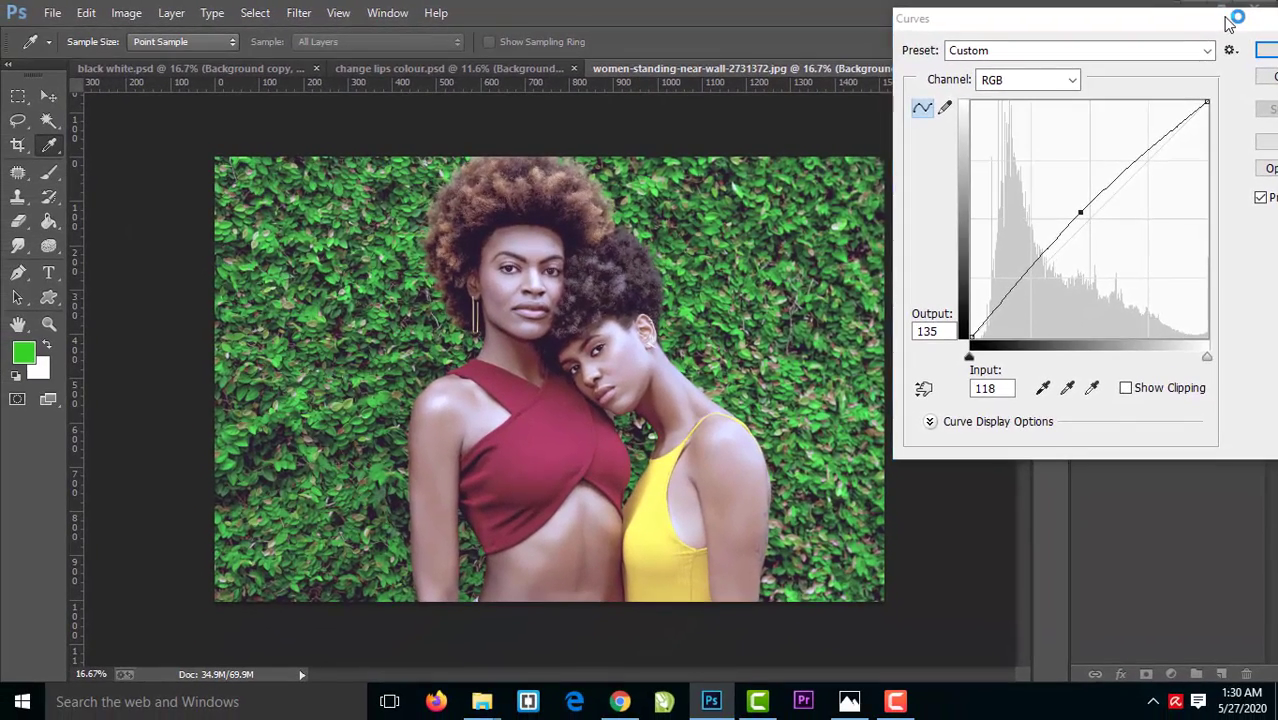
Commit the Curves adjustment and toggle the Background copy's visibility to compare with the original
{"action": "left_click", "coordinate": [1166, 68]}
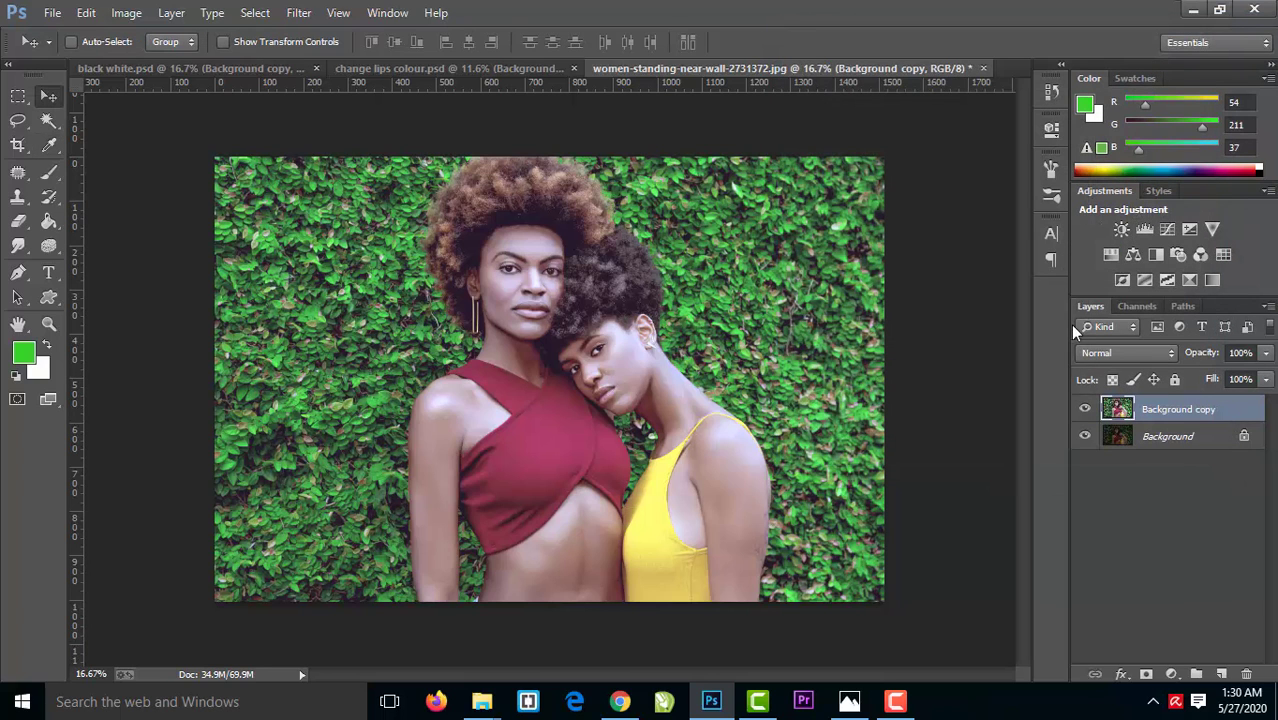
{"action": "left_click", "coordinate": [1085, 409]}
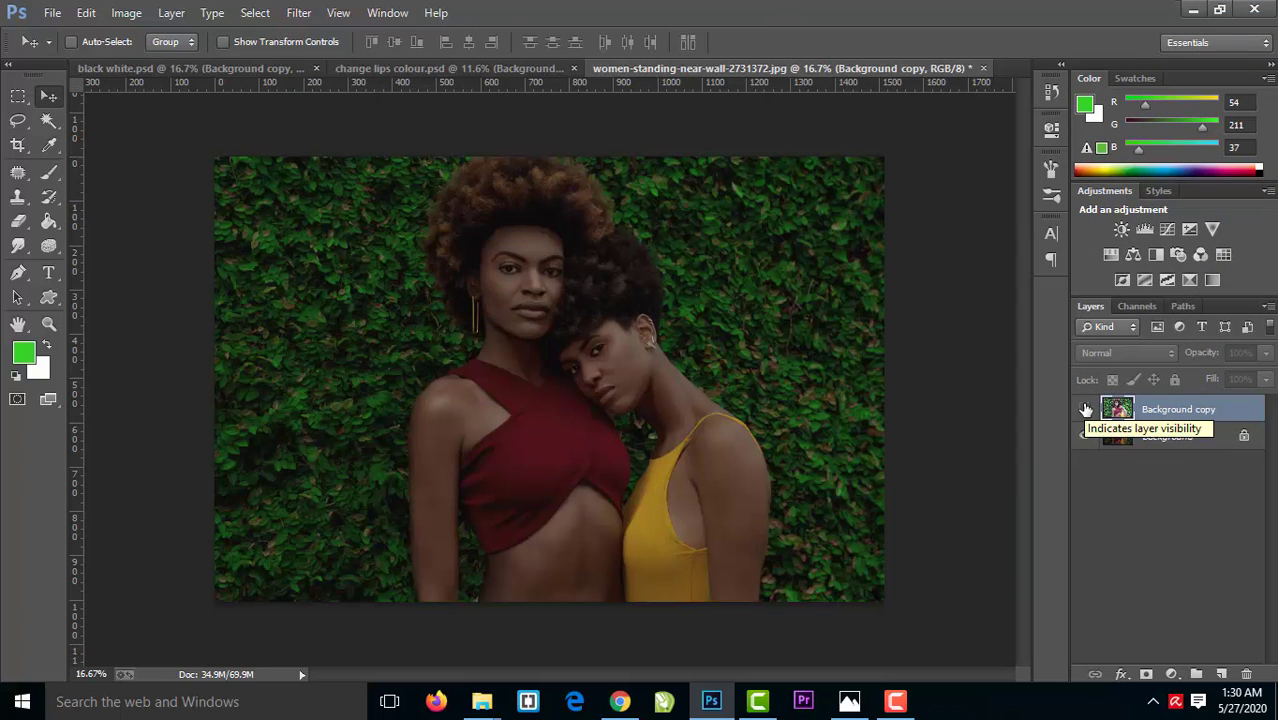
{"action": "left_click", "coordinate": [1085, 409]}
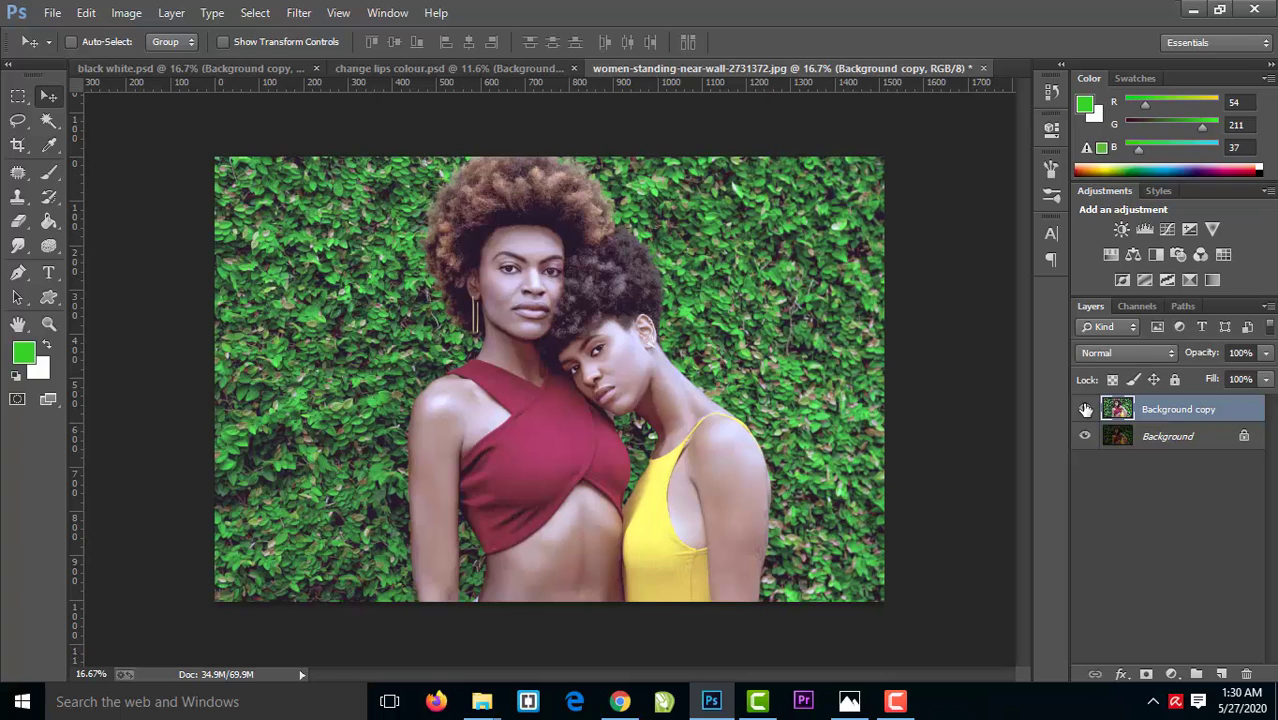
{"action": "left_click", "coordinate": [125, 13]}
{"action": "mouse_move", "coordinate": [268, 105]}
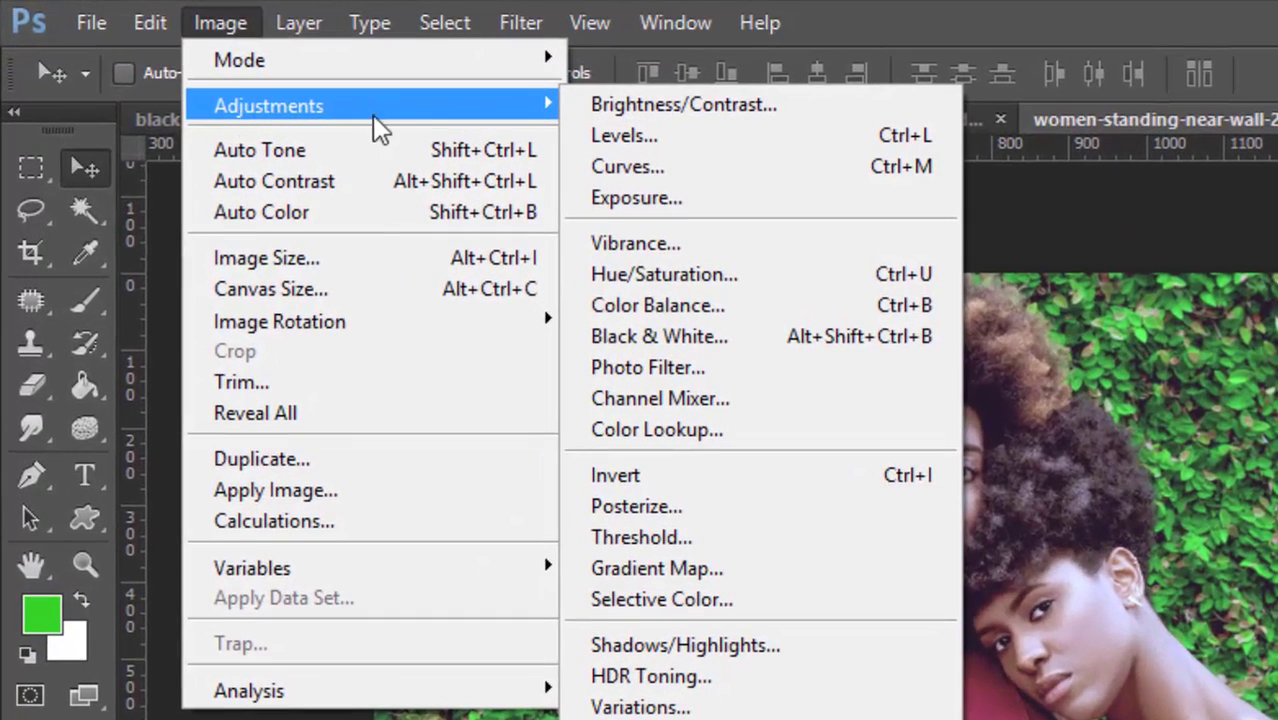
Set Brightness/Contrast to brightness -5 and contrast 15 on the Background copy and apply it
{"action": "left_click", "coordinate": [657, 114]}
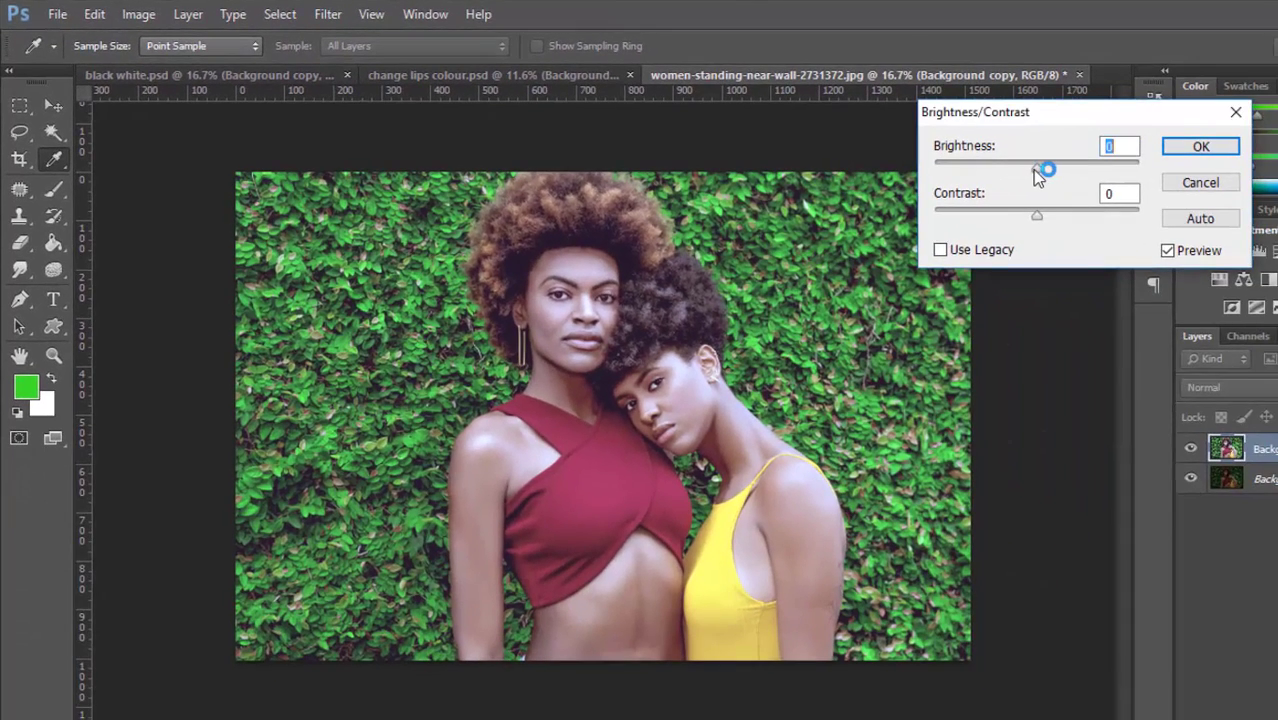
{"action": "left_click_drag", "start_coordinate": [1024, 176], "coordinate": [1040, 175]}
{"action": "mouse_move", "coordinate": [1037, 169]}
{"action": "left_mouse_down"}
{"action": "mouse_move", "coordinate": [930, 188]}
{"action": "mouse_move", "coordinate": [1007, 191]}
{"action": "mouse_move", "coordinate": [1033, 185]}
{"action": "mouse_move", "coordinate": [1025, 176]}
{"action": "left_mouse_up"}
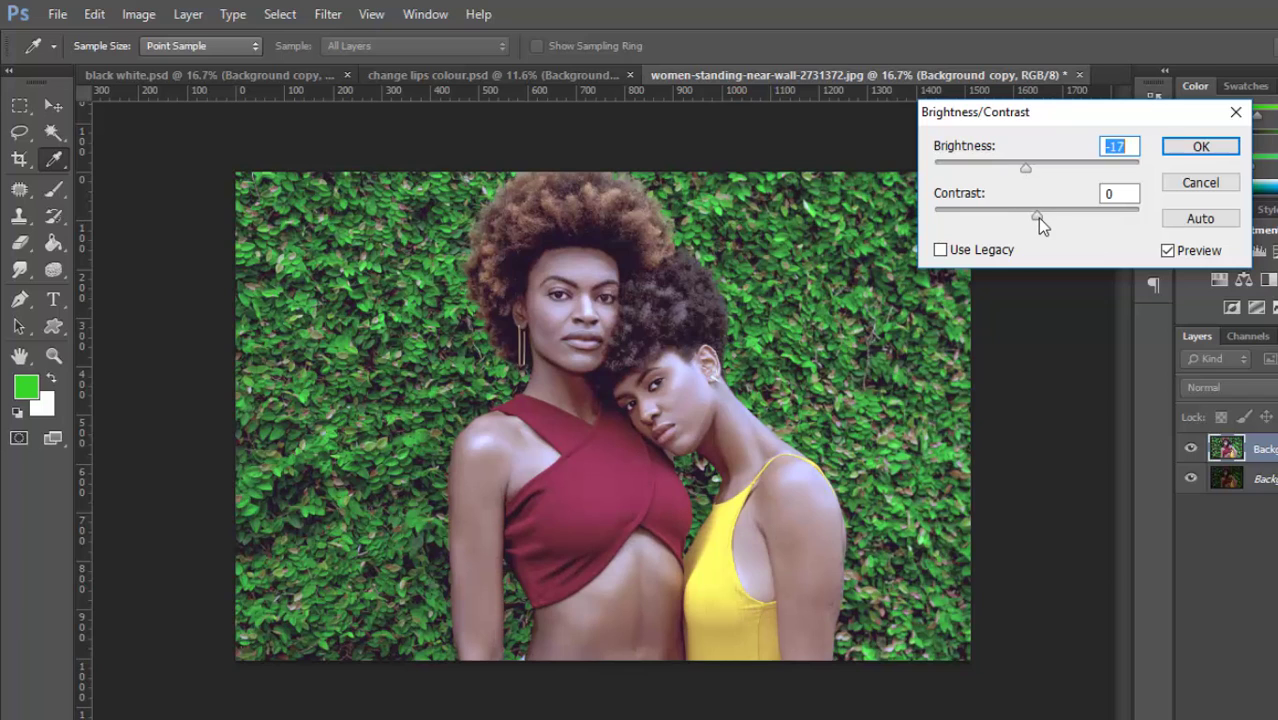
{"action": "left_click_drag", "start_coordinate": [1036, 216], "coordinate": [1051, 218]}
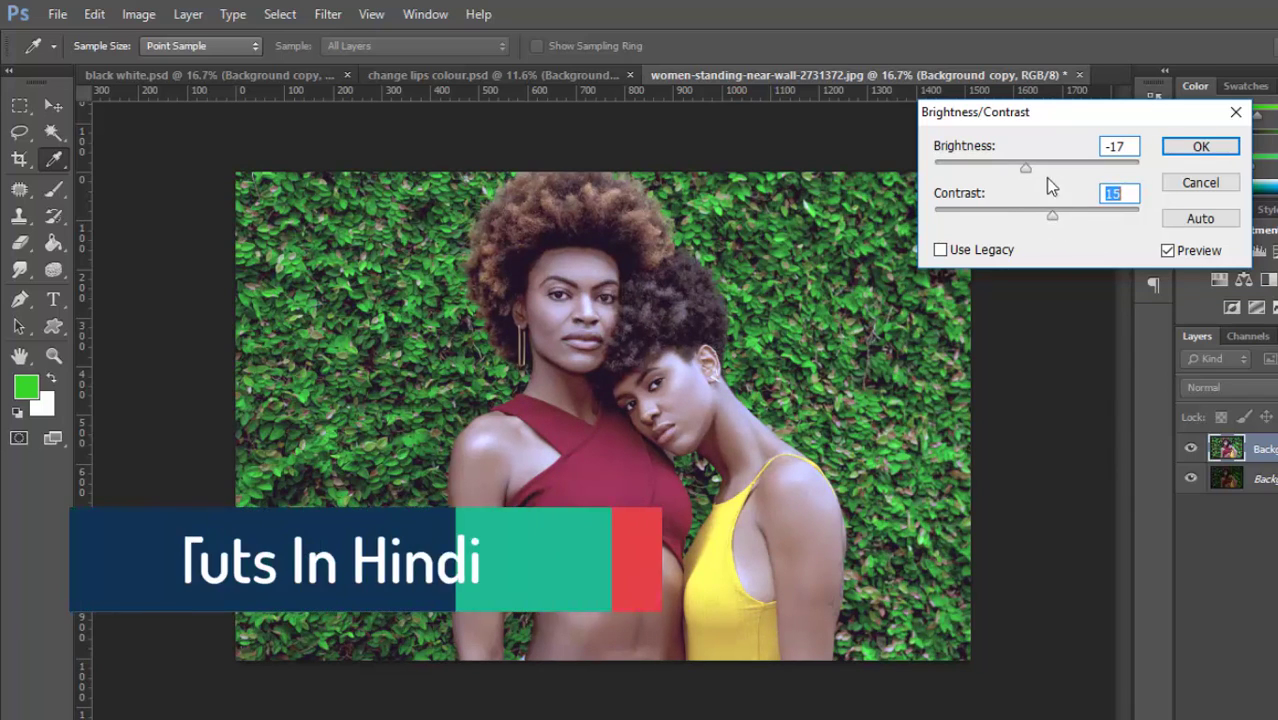
{"action": "left_click_drag", "start_coordinate": [1025, 168], "coordinate": [1036, 170]}
{"action": "left_click", "coordinate": [1199, 148]}
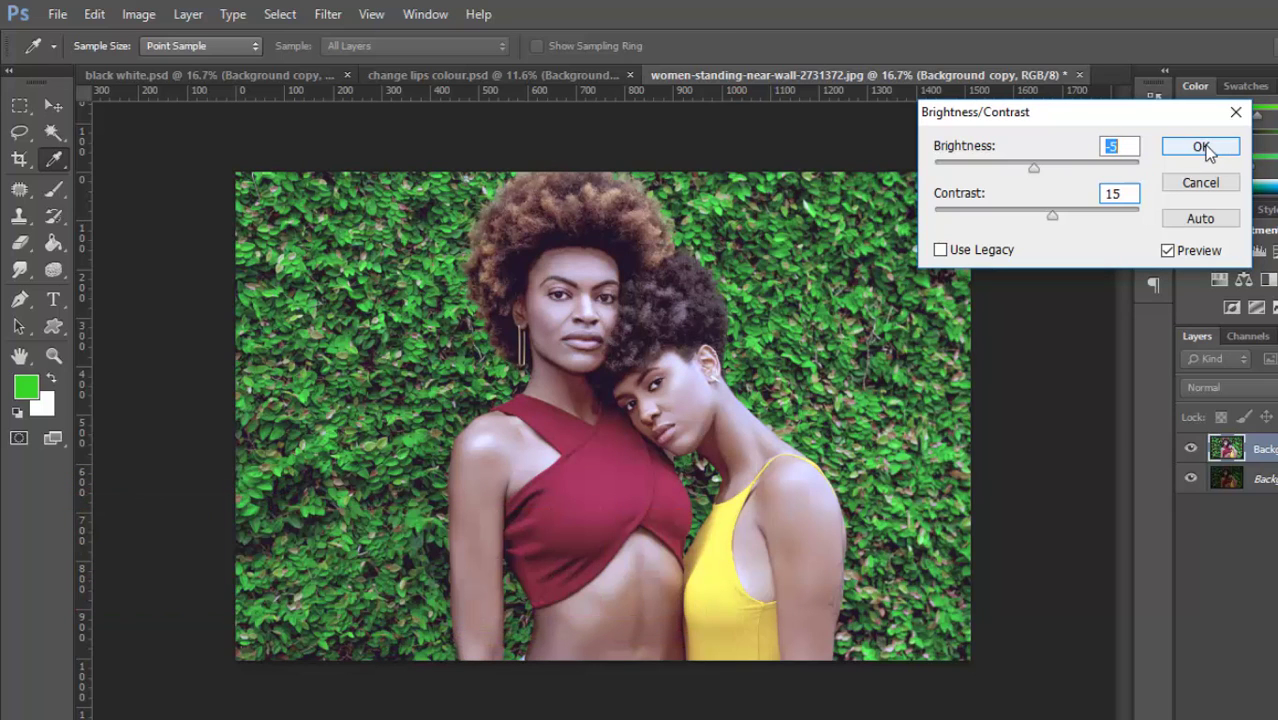
{"action": "left_click", "coordinate": [1203, 148]}
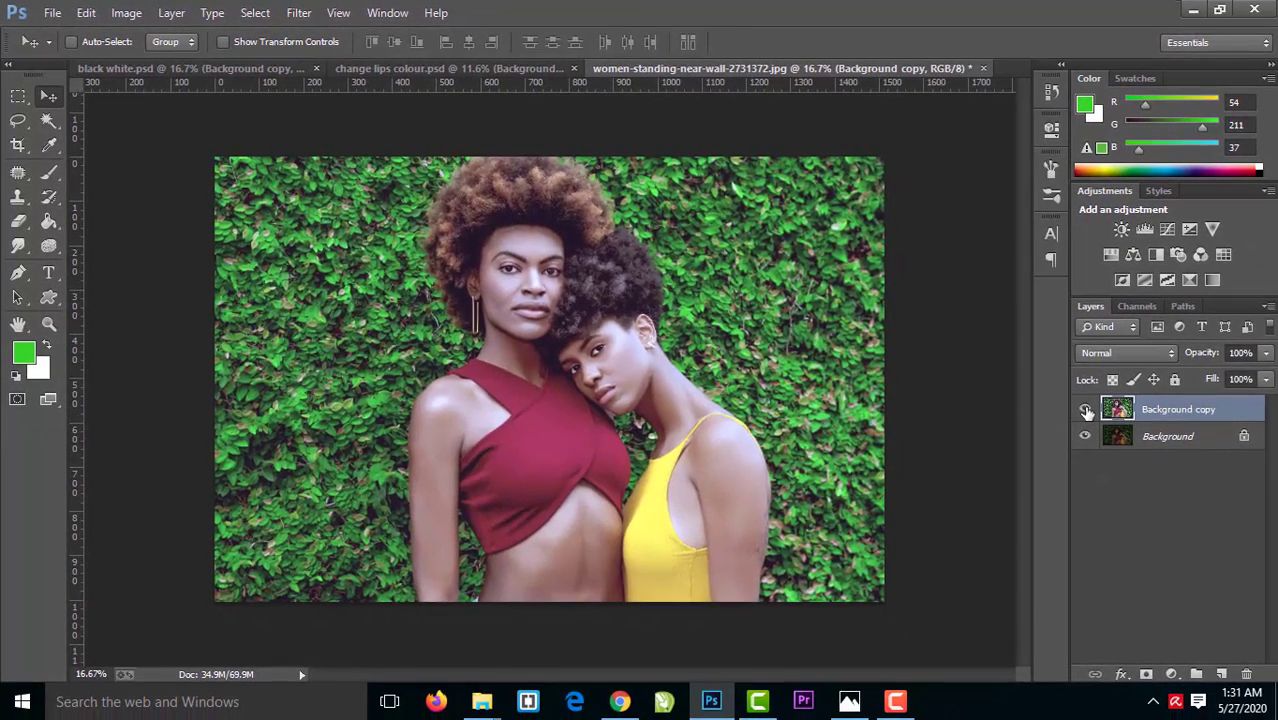
{"action": "left_click", "coordinate": [1086, 411]}
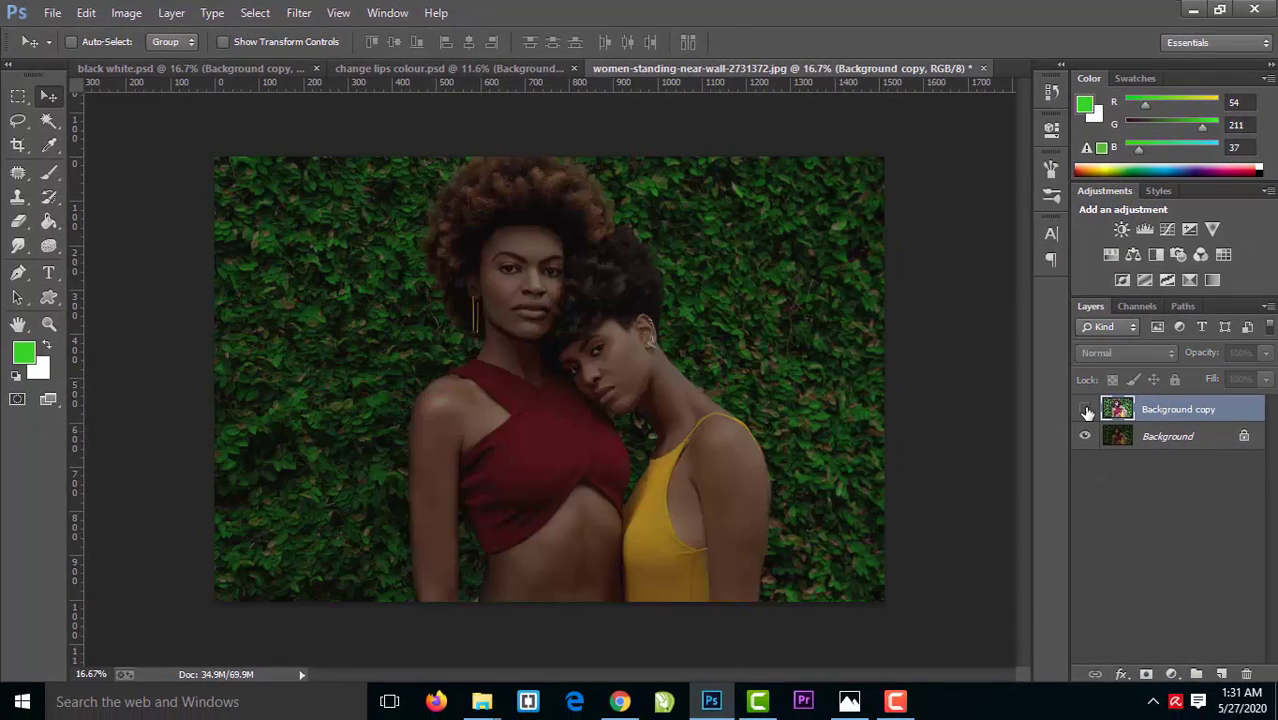
{"action": "left_click", "coordinate": [1086, 411]}
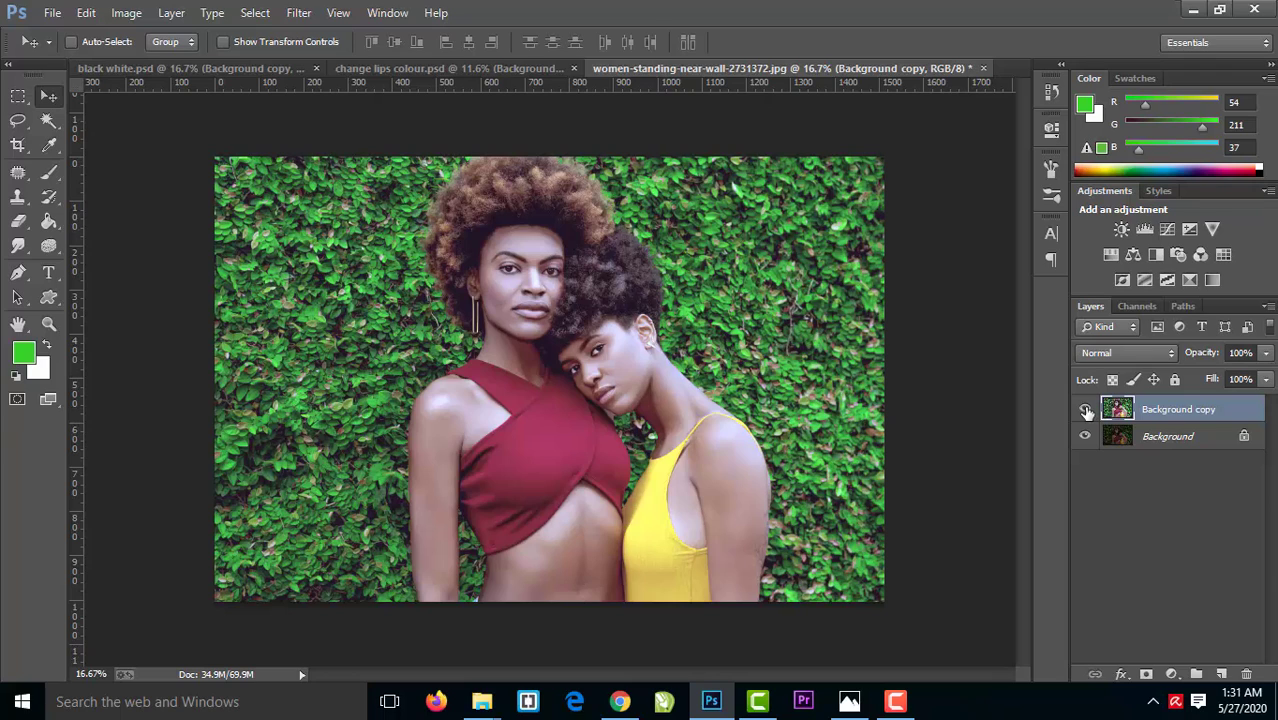
{"action": "left_click", "coordinate": [893, 705]}
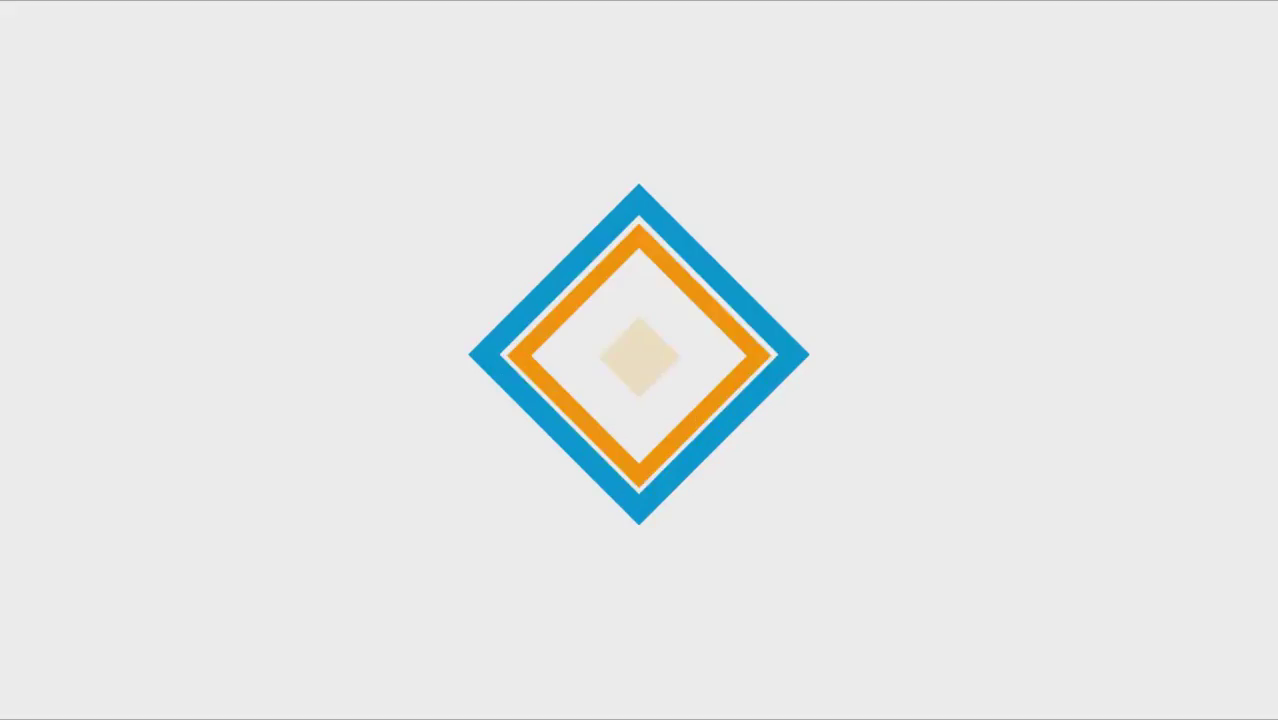